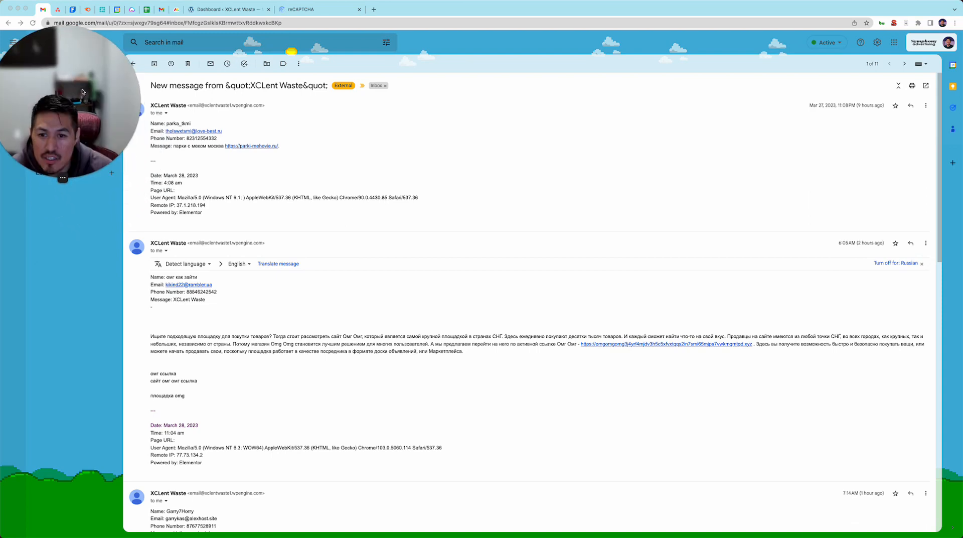
Examine the spam form submissions in the XCLent Waste email thread, down to the last message's text.
scroll(387, 175, "down", 1)
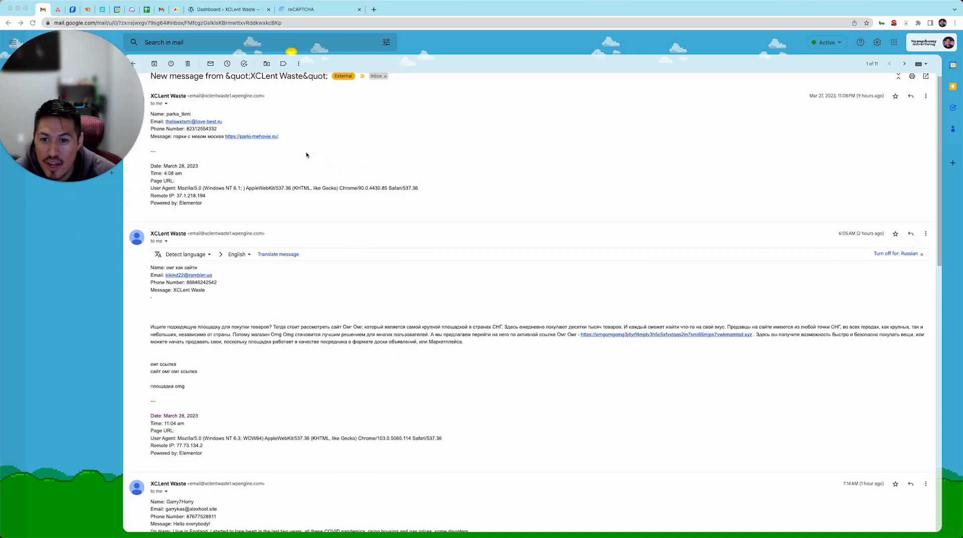
scroll(306, 157, "down", 15)
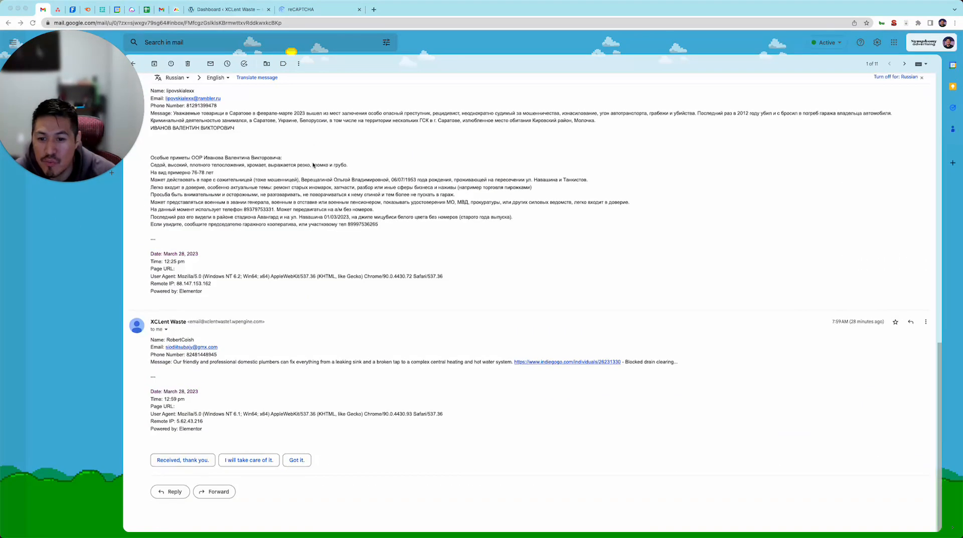
scroll(316, 195, "up", 3)
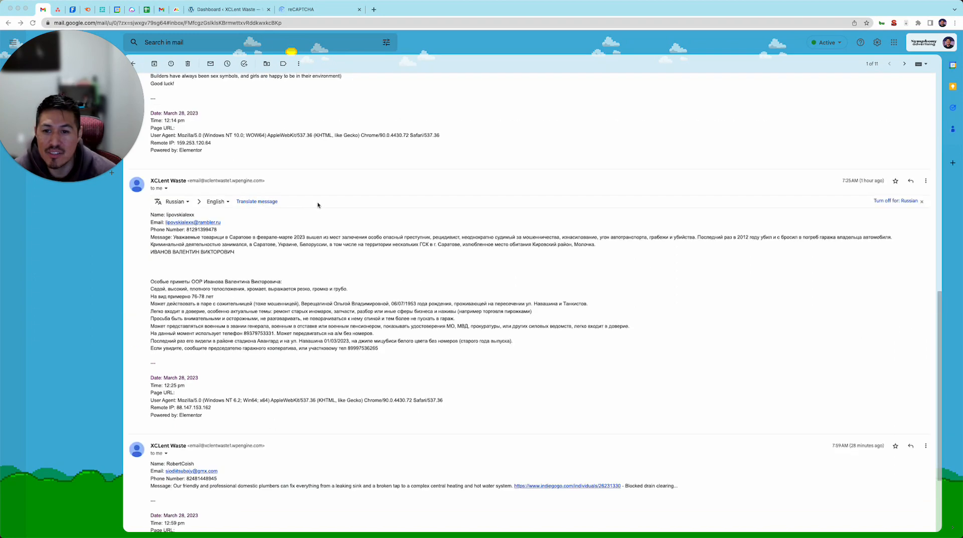
scroll(317, 205, "up", 2)
scroll(318, 209, "down", 5)
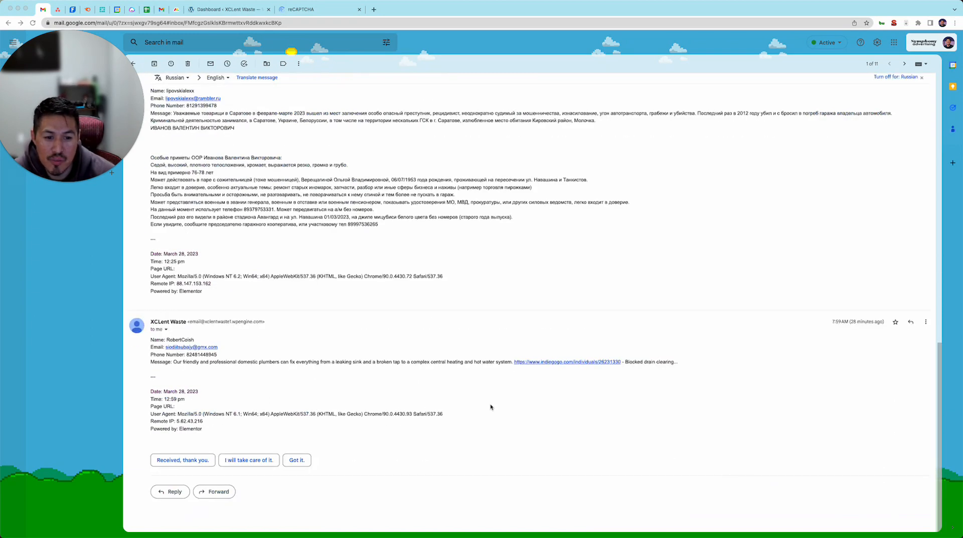
triple_click(238, 361)
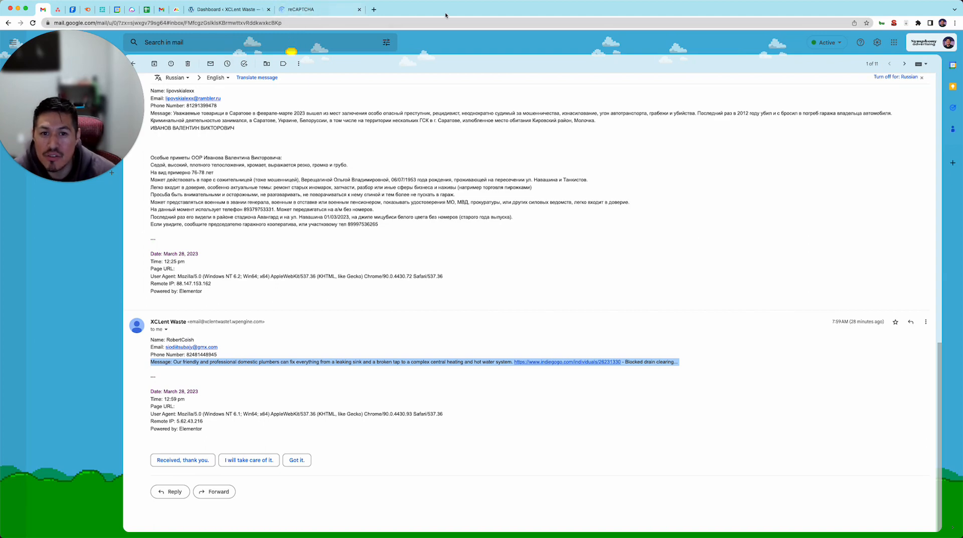
Search for "google recaptcha" in a new browser tab and open the v3 Admin Console from the reCAPTCHA site.
left_click(374, 10)
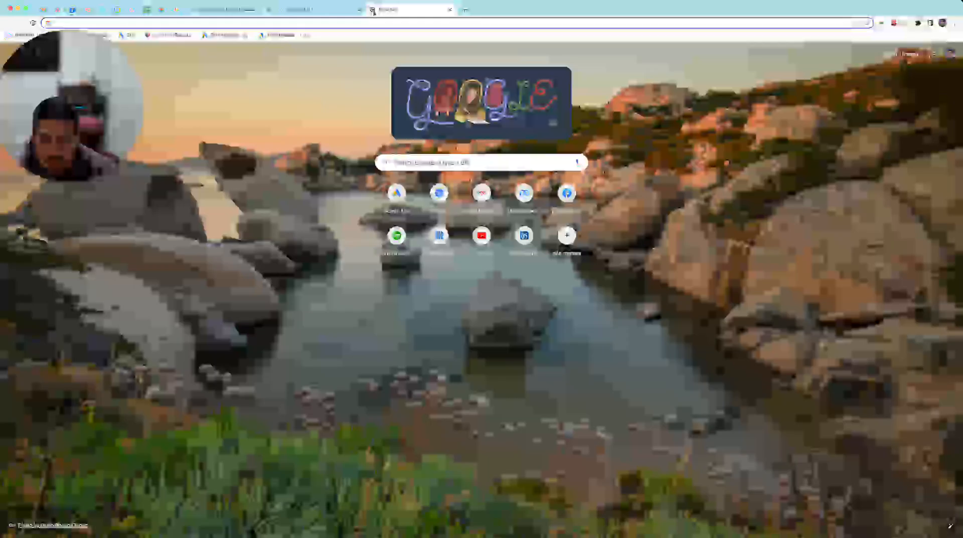
type("google recaptcha")
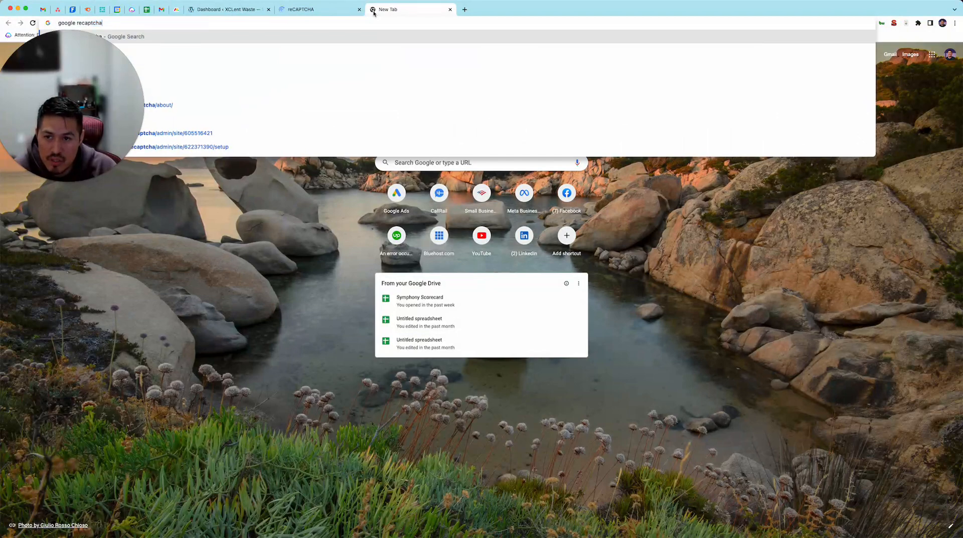
key("Return")
left_click_drag(131, 76, 806, 139)
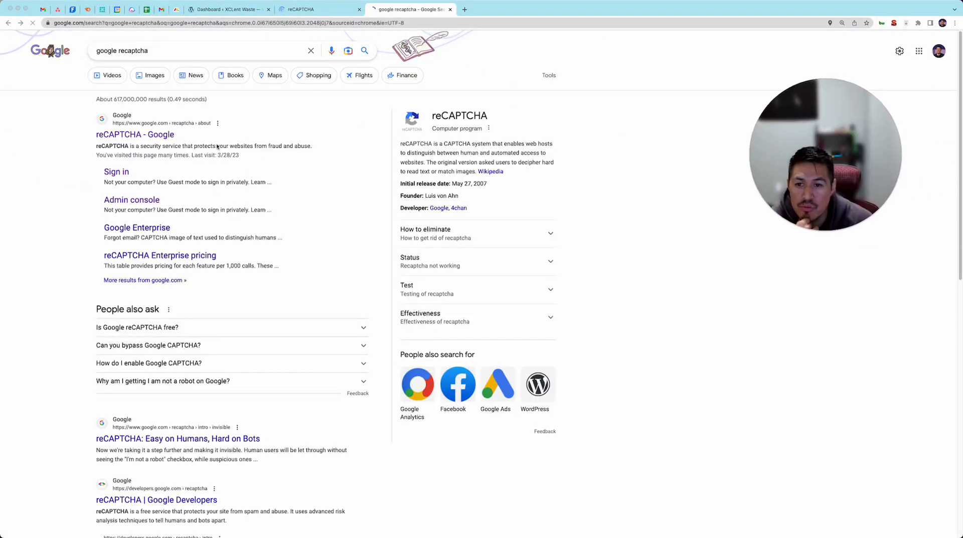
left_click(141, 135)
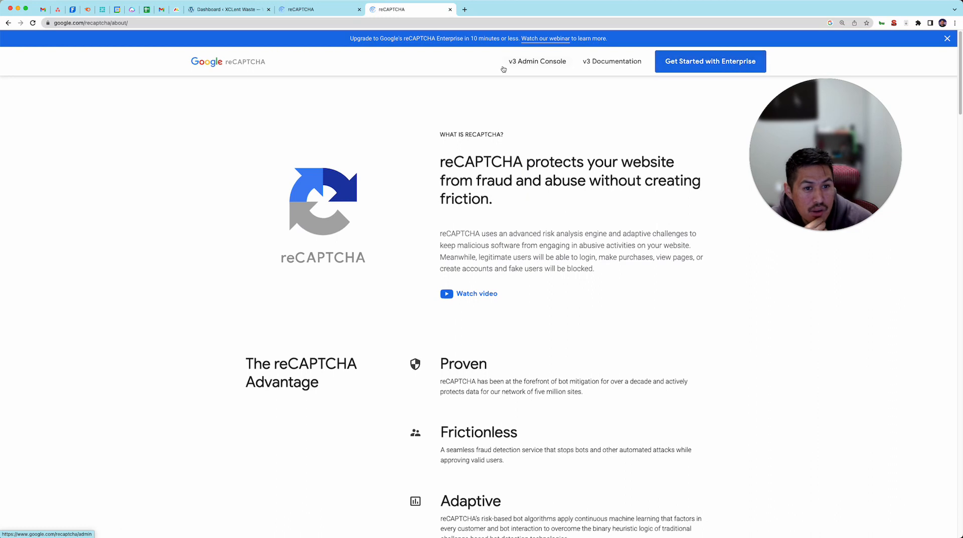
left_click(537, 63)
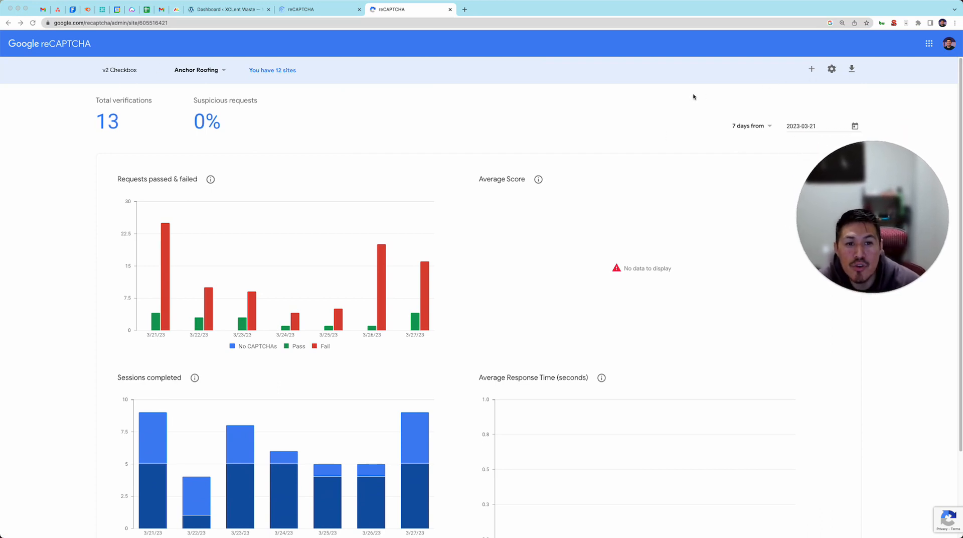
Start registering a new reCAPTCHA site and label it "XCLent Waste".
left_click(811, 69)
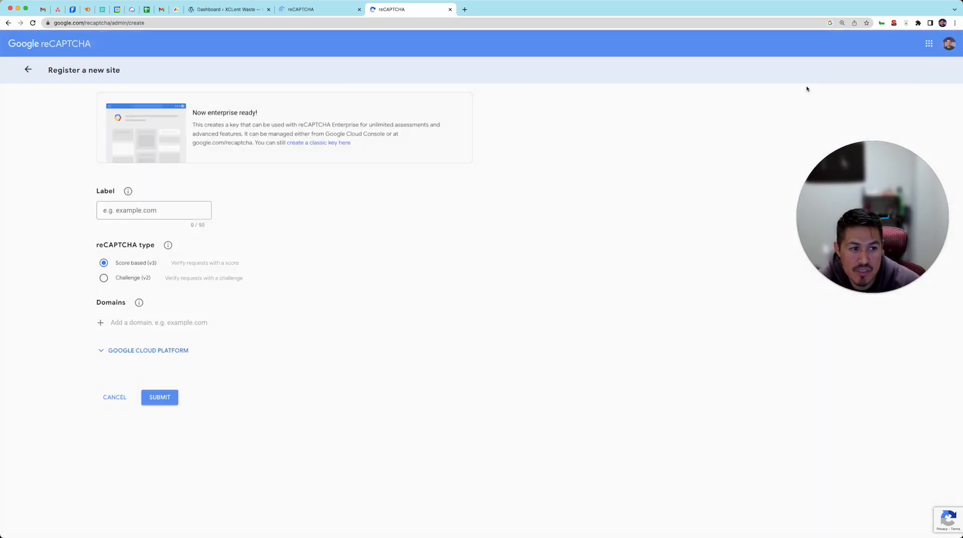
left_click(179, 216)
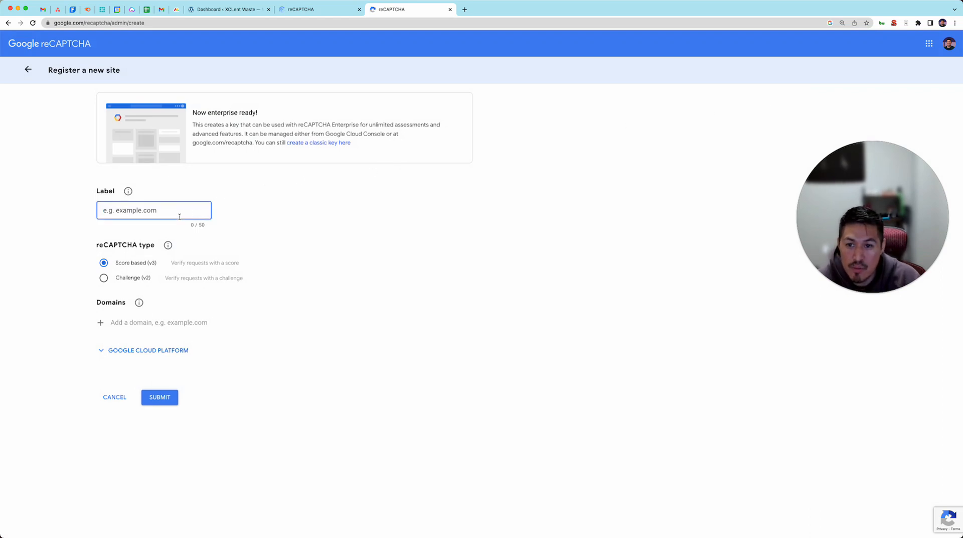
type("XCLent ")
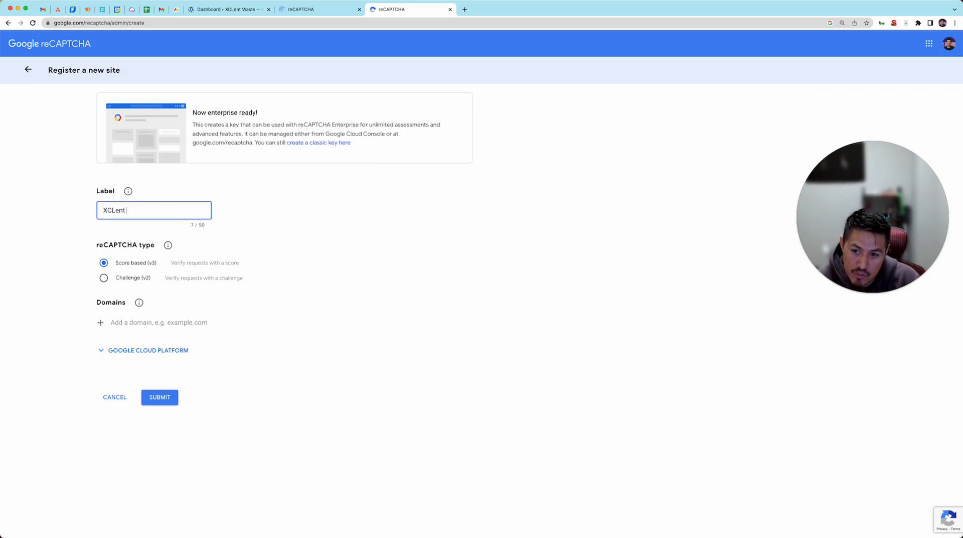
type("Waste")
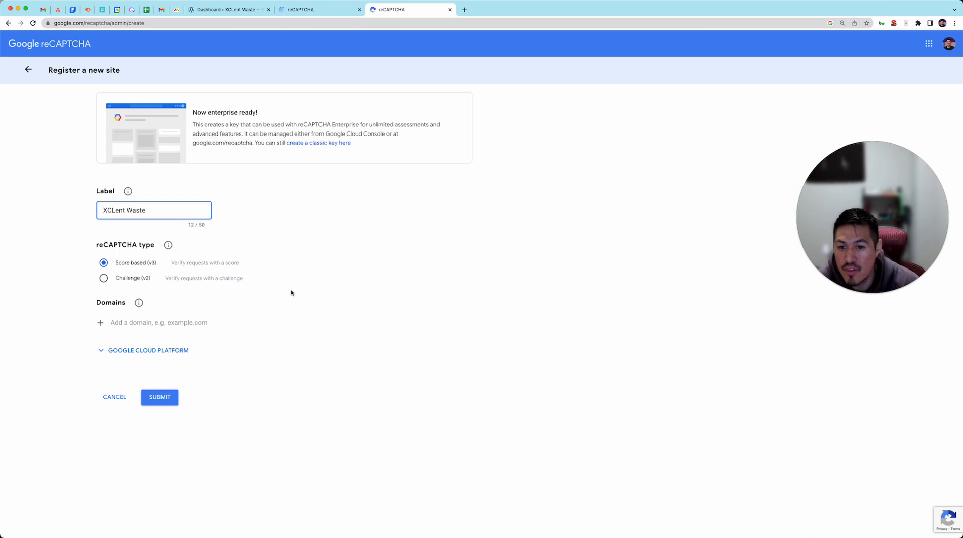
left_click(291, 292)
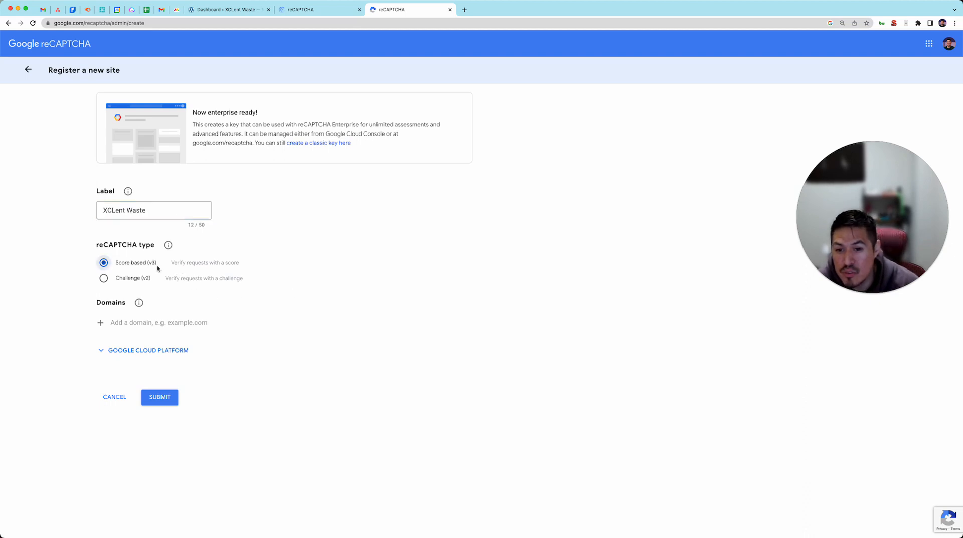
Set the reCAPTCHA type to Challenge (v2) with the "I'm not a robot" Checkbox option.
left_click(140, 280)
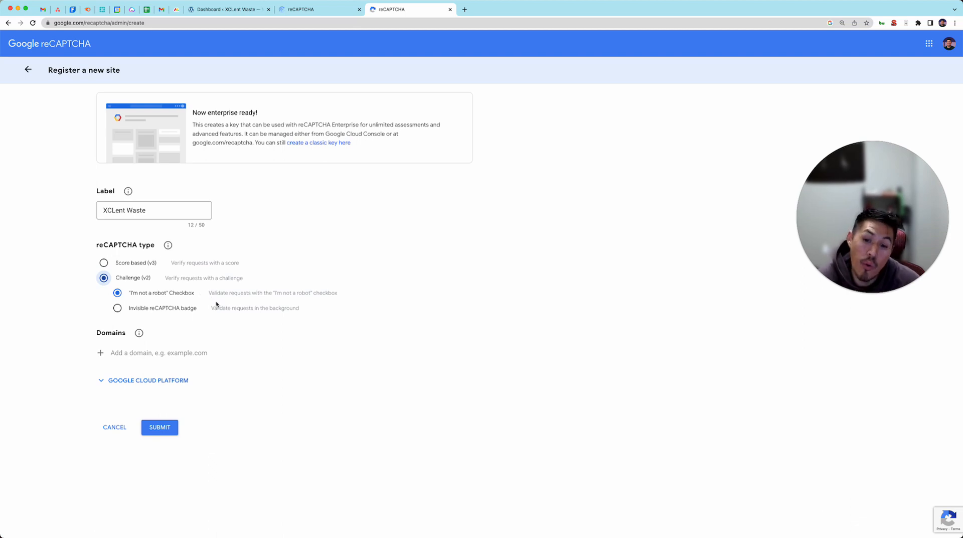
left_click(181, 311)
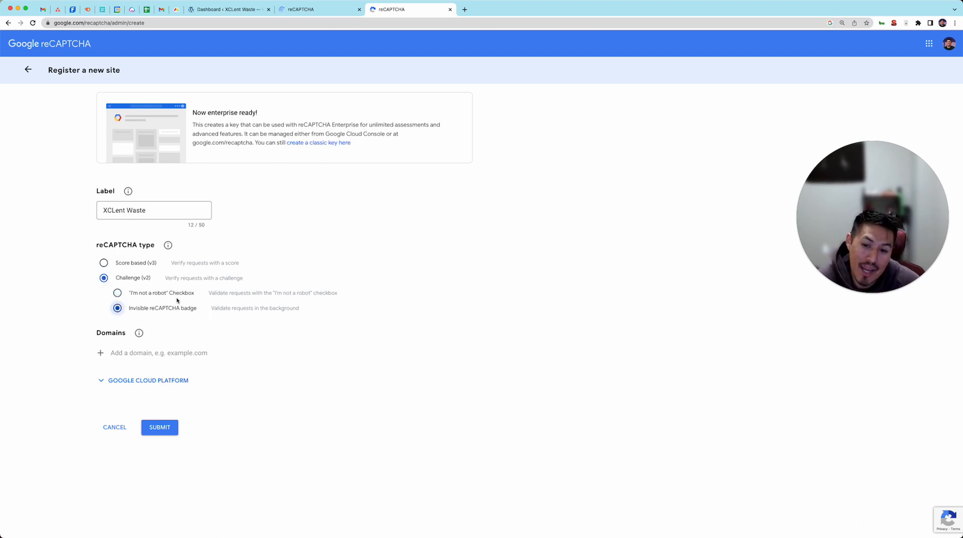
left_click(176, 297)
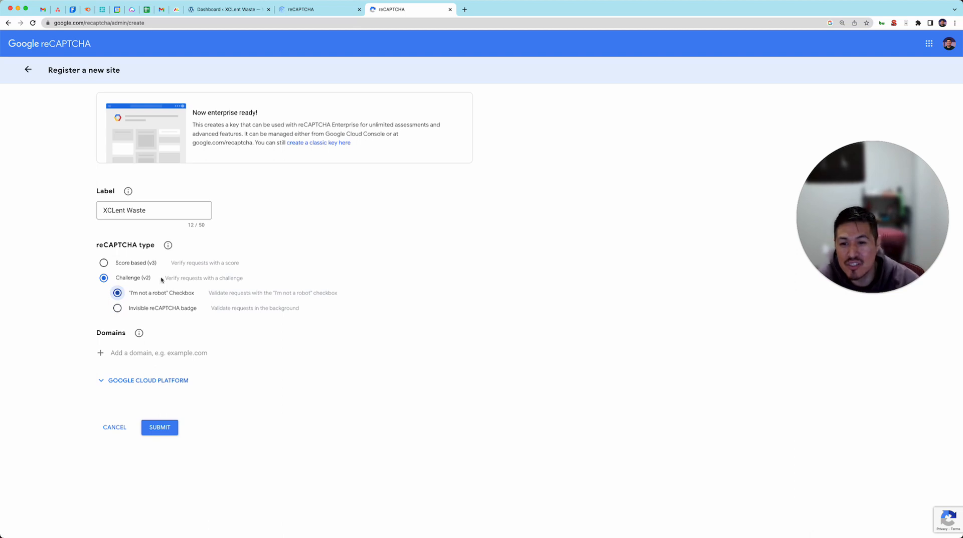
left_click(130, 262)
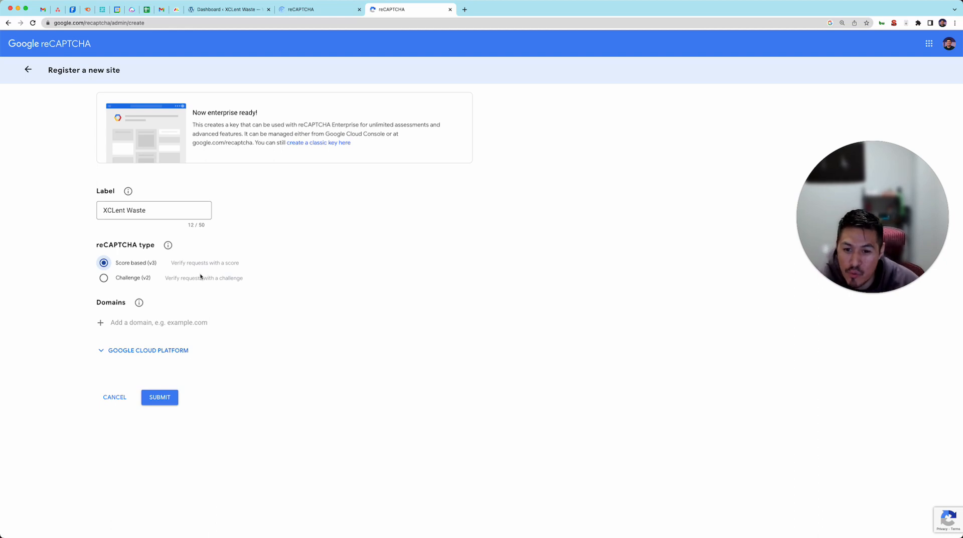
double_click(133, 264)
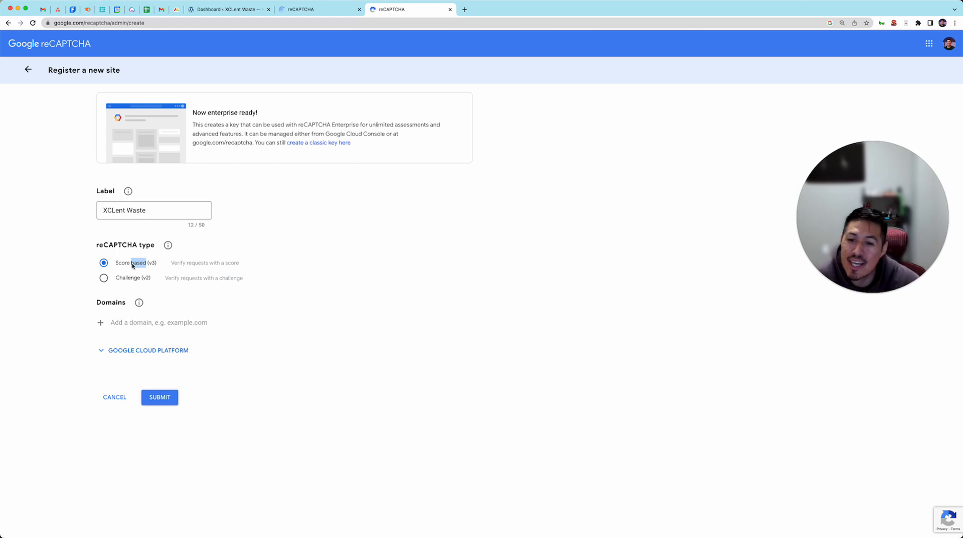
left_click(130, 277)
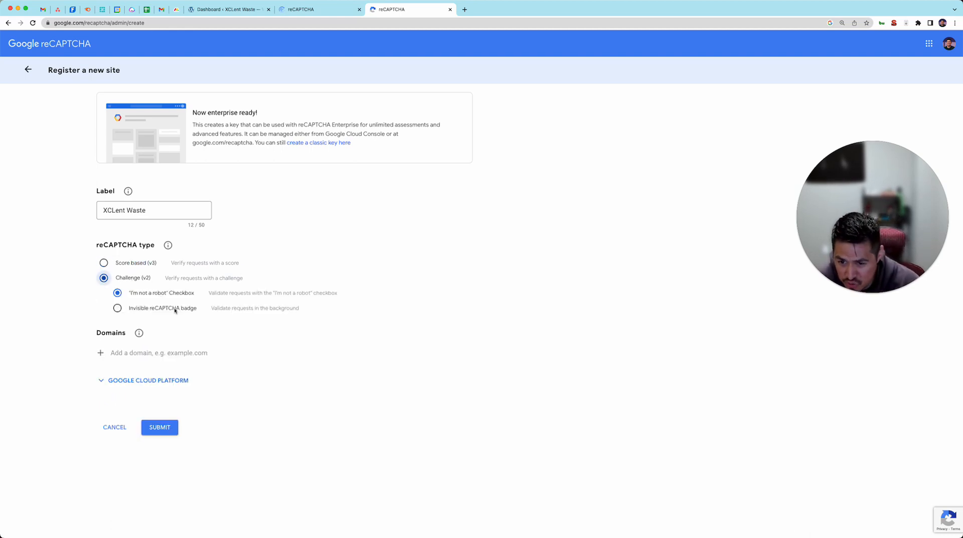
left_click(170, 297)
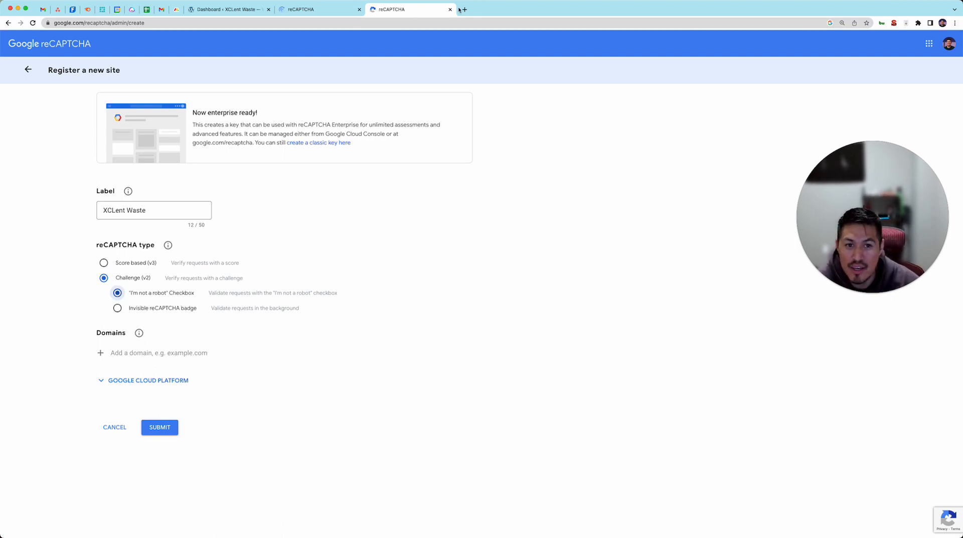
left_click(226, 9)
left_click(94, 22)
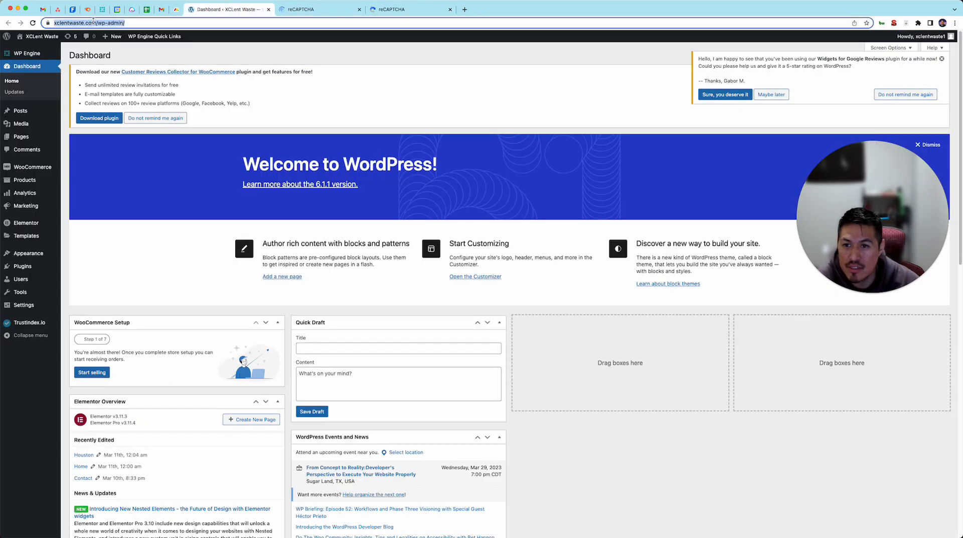
left_click(115, 23)
left_click_drag(115, 23, 36, 17)
key("super+c")
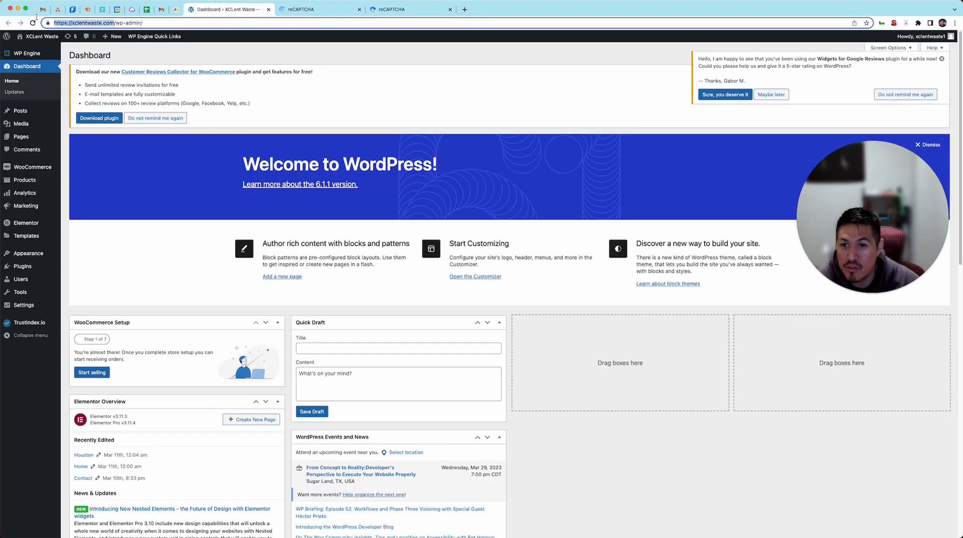
left_click(403, 9)
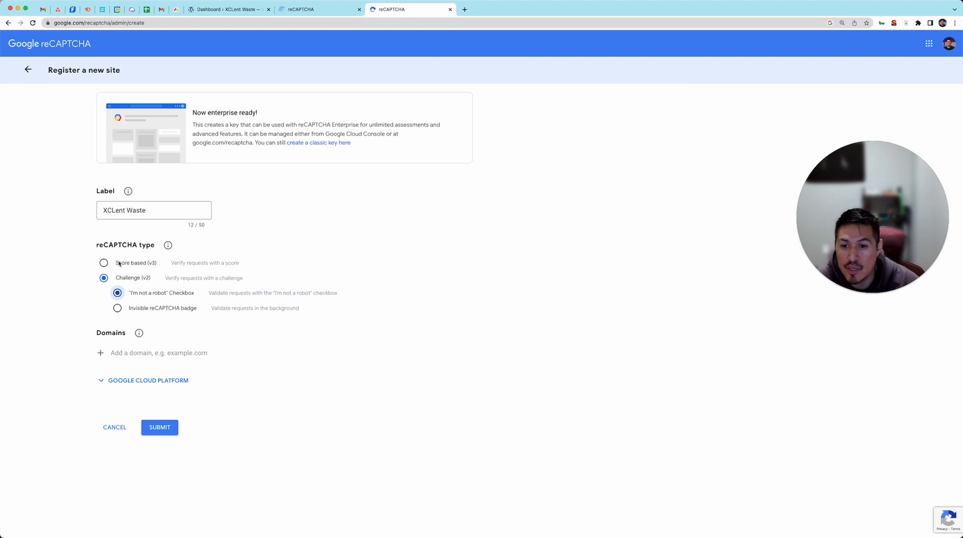
left_click(137, 351)
key("super+v")
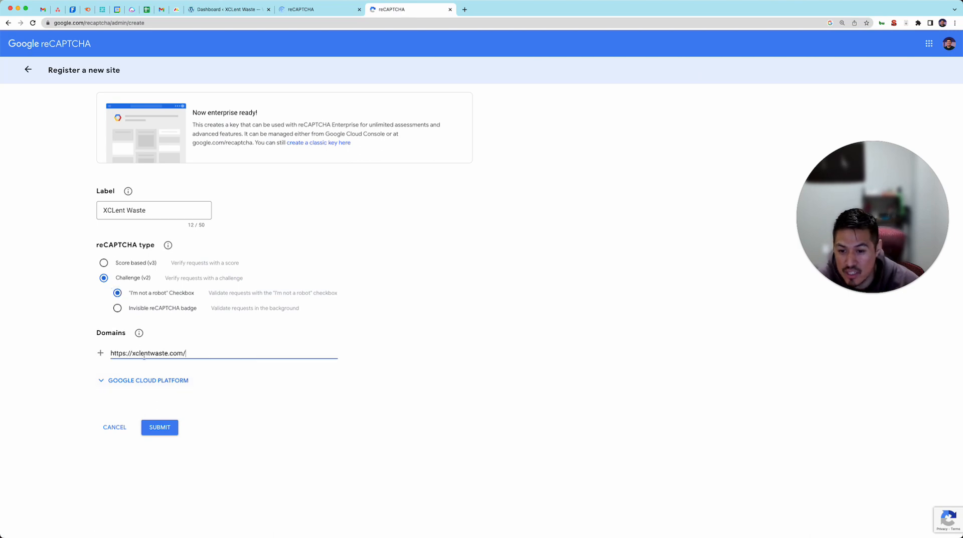
left_click(155, 426)
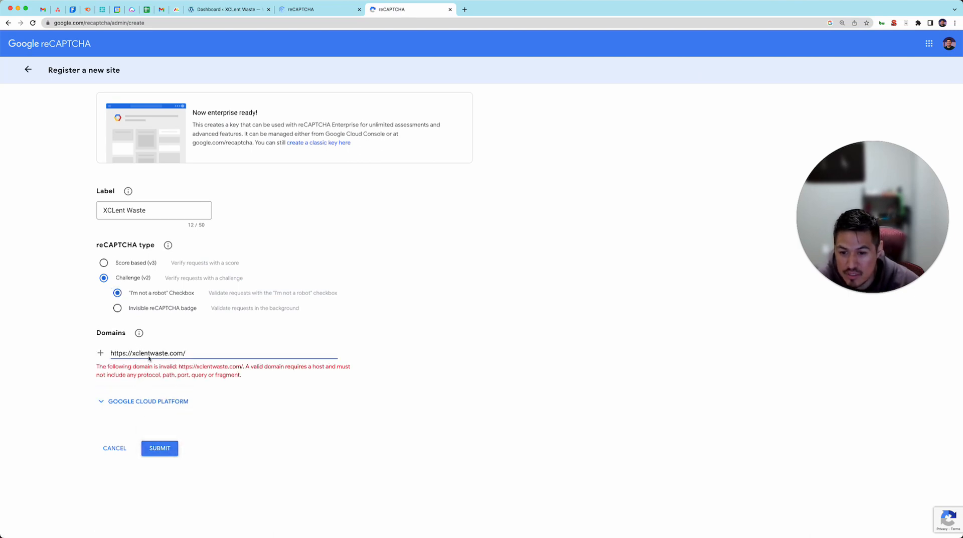
Correct the domain to xclentwaste.com, without protocol or slashes, and submit the site registration.
left_click_drag(130, 353, 100, 354)
key("BackSpace")
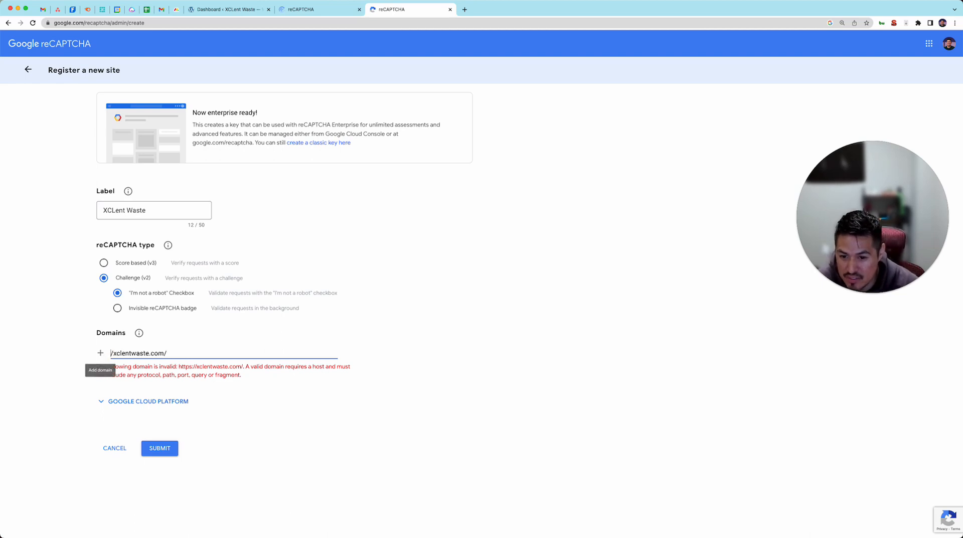
key("Delete")
left_click(408, 430)
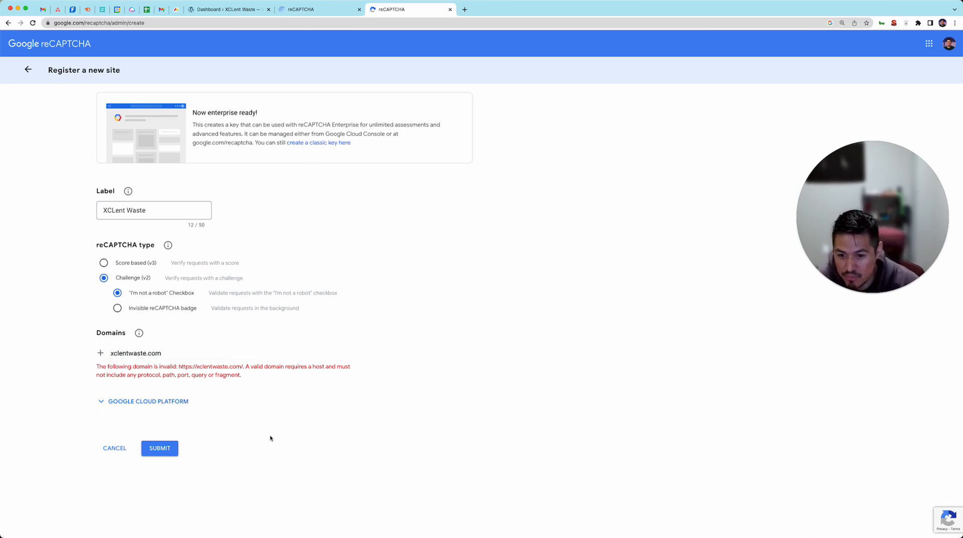
left_click(158, 449)
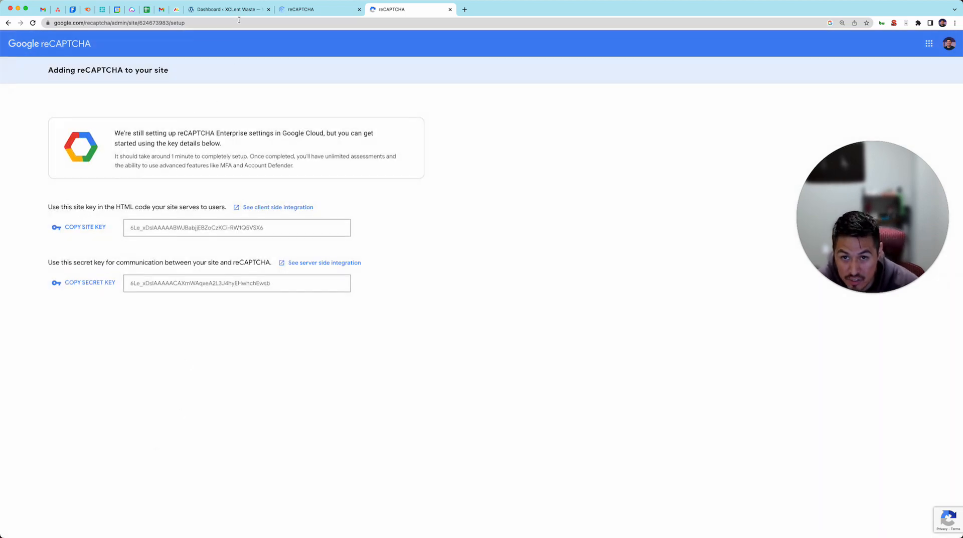
Open Elementor's integration settings in the WordPress dashboard and go to the Site Key entry of the reCAPTCHA section.
left_click(205, 10)
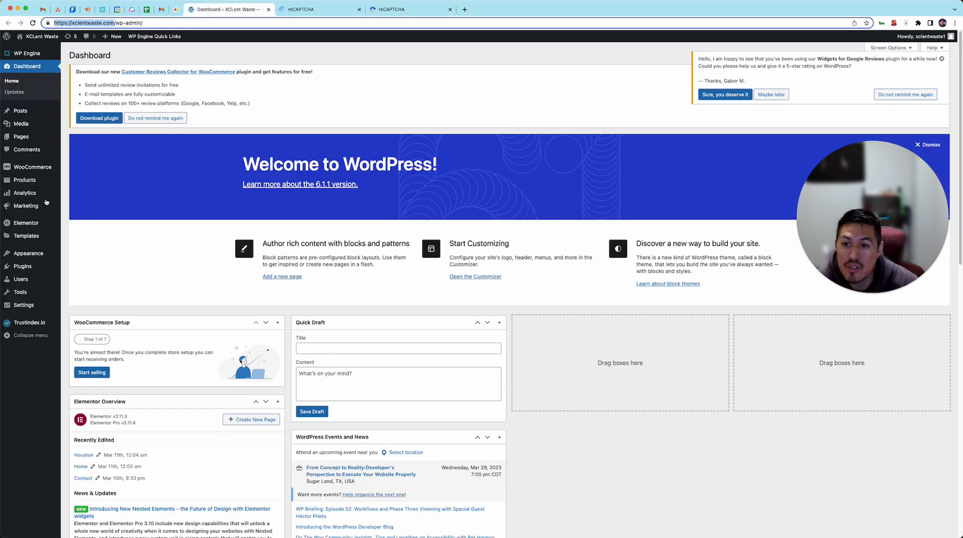
mouse_move(26, 223)
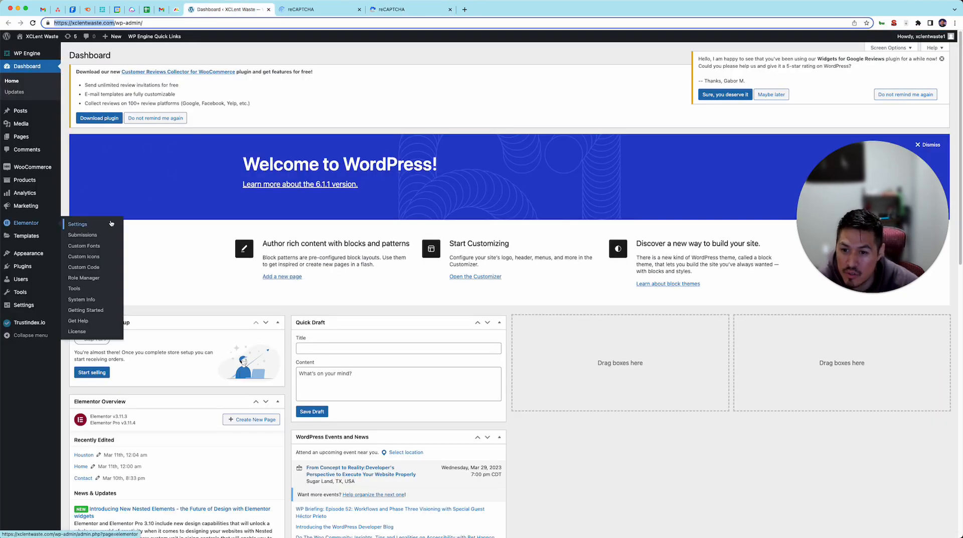
left_click(78, 224)
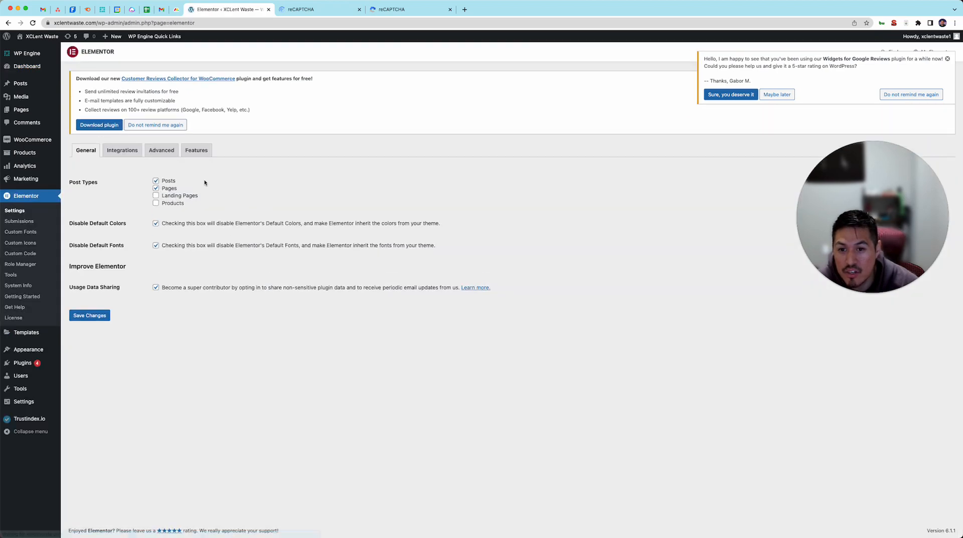
left_click(116, 153)
scroll(202, 190, "down", 2)
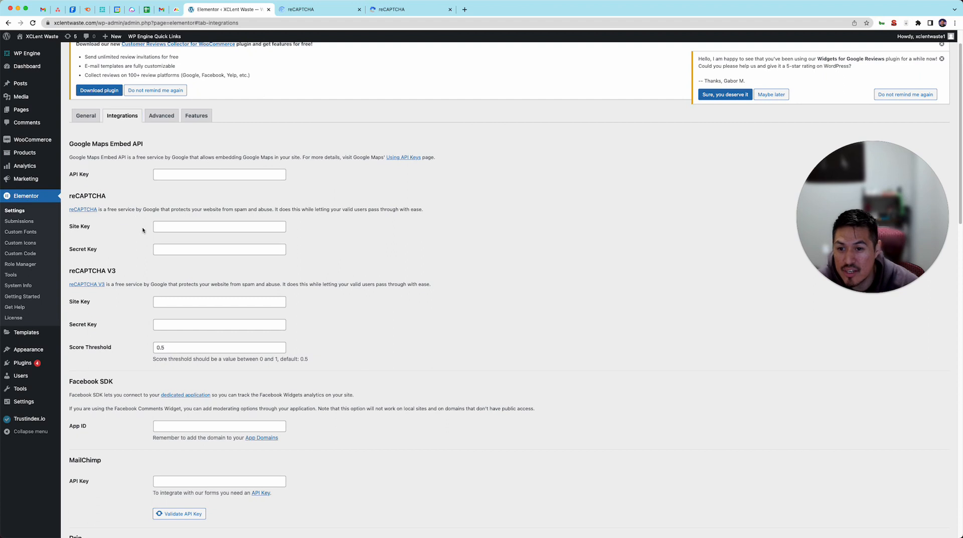
left_click(166, 227)
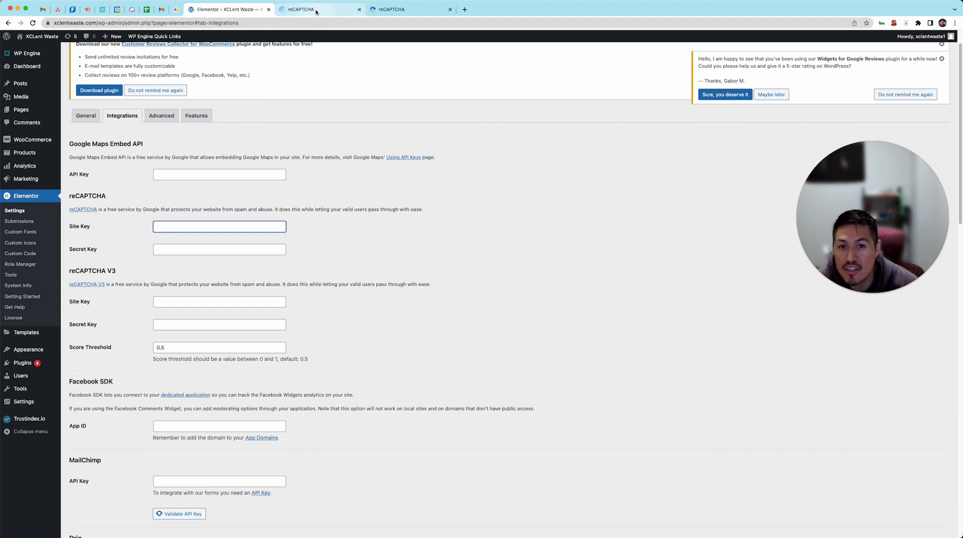
Copy the site key from the Google reCAPTCHA setup page into the Site Key field of Elementor's reCAPTCHA section.
left_click(401, 9)
left_click(98, 259)
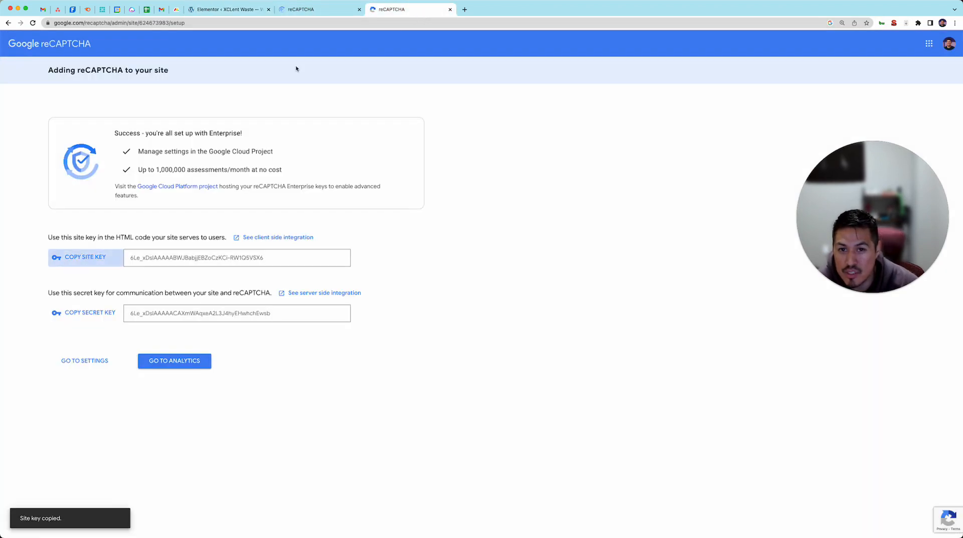
left_click(320, 9)
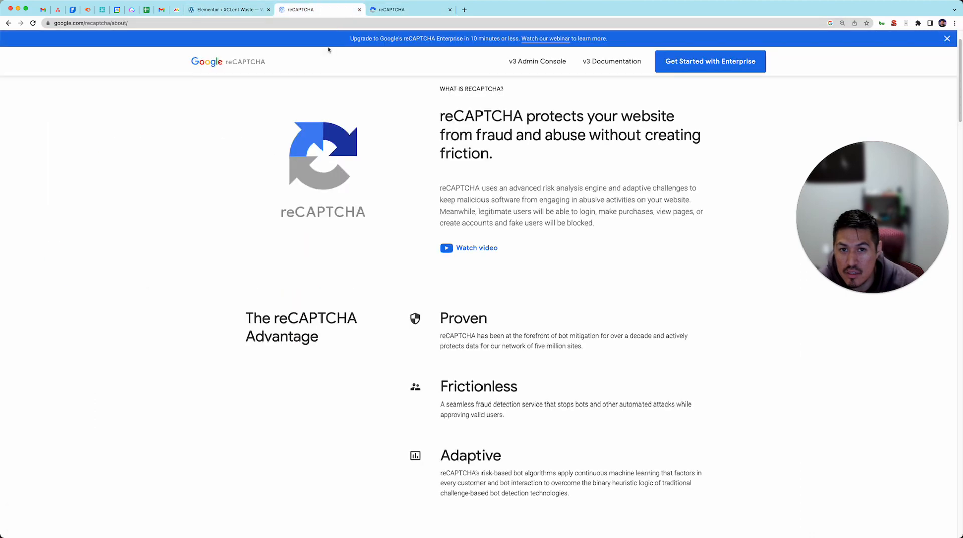
left_click(228, 9)
key("super+v")
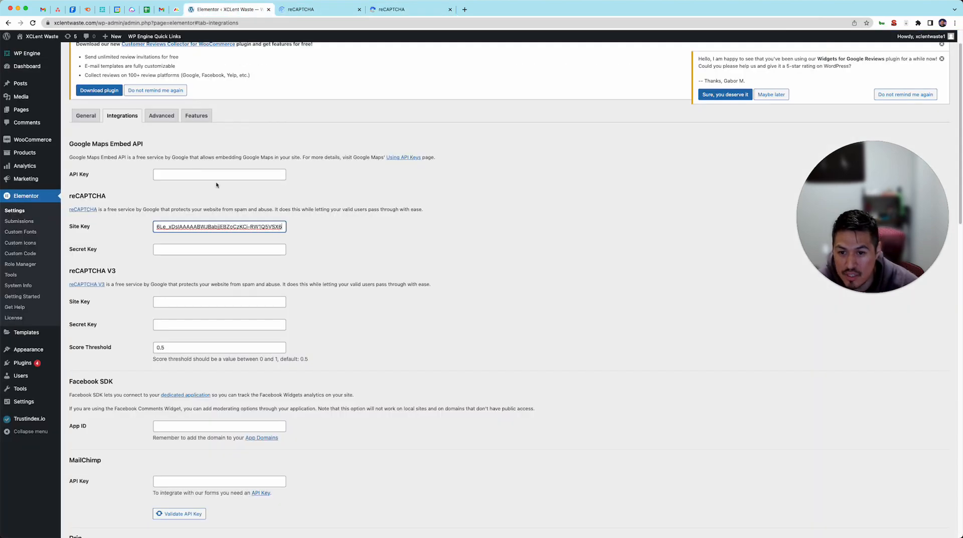
Copy the reCAPTCHA secret key into the Secret Key field of Elementor's reCAPTCHA section and save the integration settings.
left_click(401, 9)
left_click(88, 312)
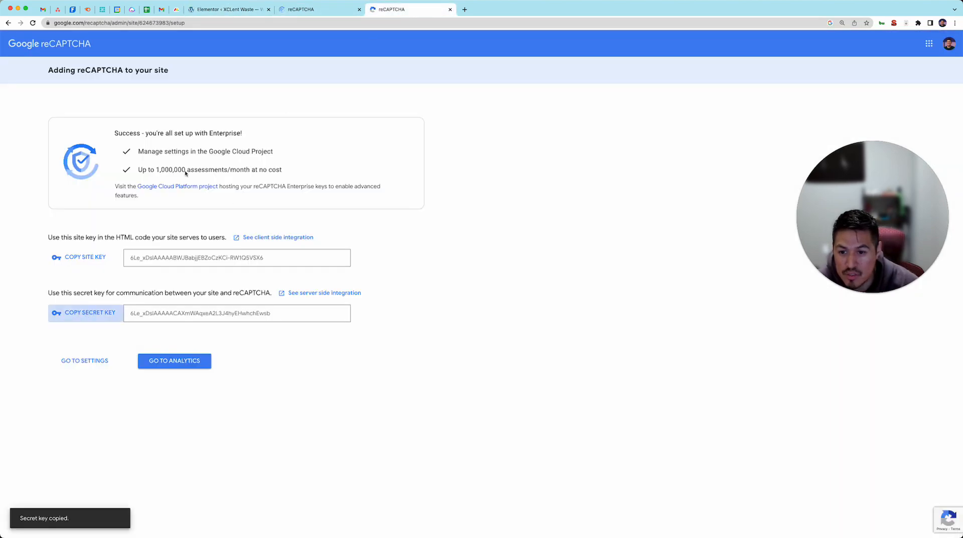
left_click(228, 9)
left_click(169, 250)
key("super+v")
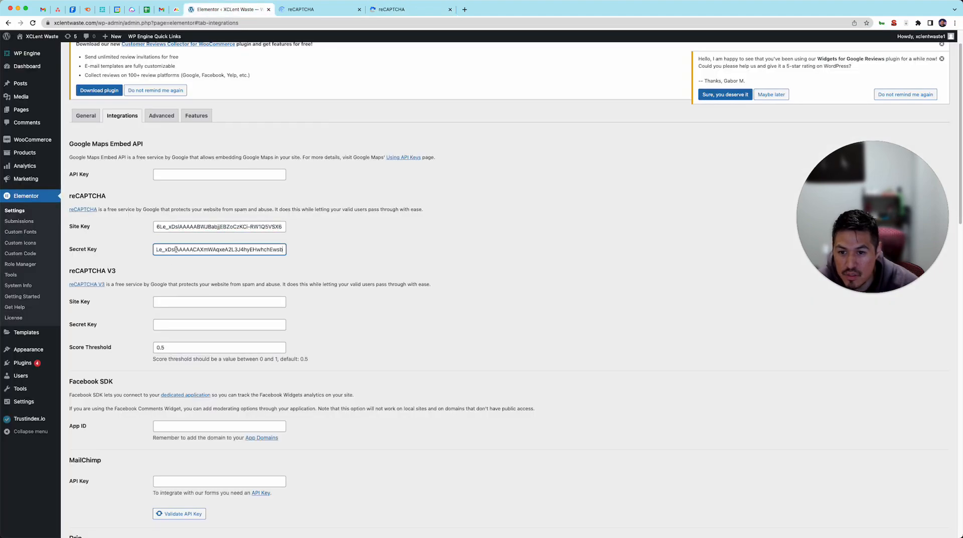
scroll(441, 209, "down", 15)
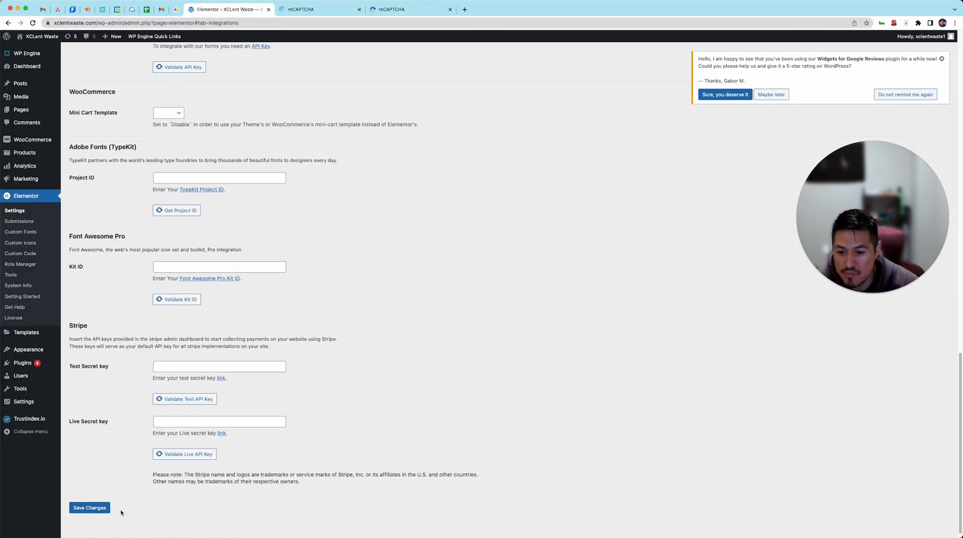
left_click(106, 510)
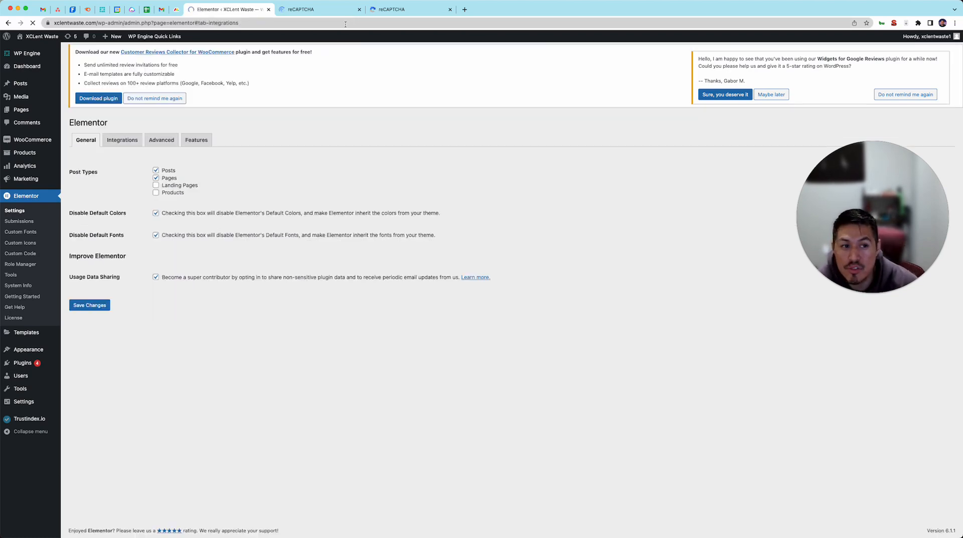
Open xclentwaste.com in a new tab and examine the homepage down to its contact form and footer.
left_click(465, 10)
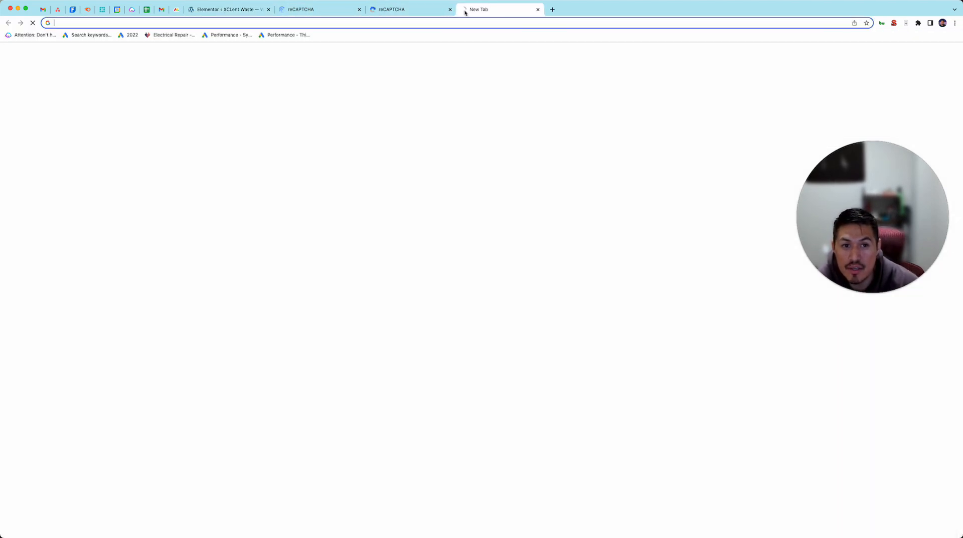
type("xcle")
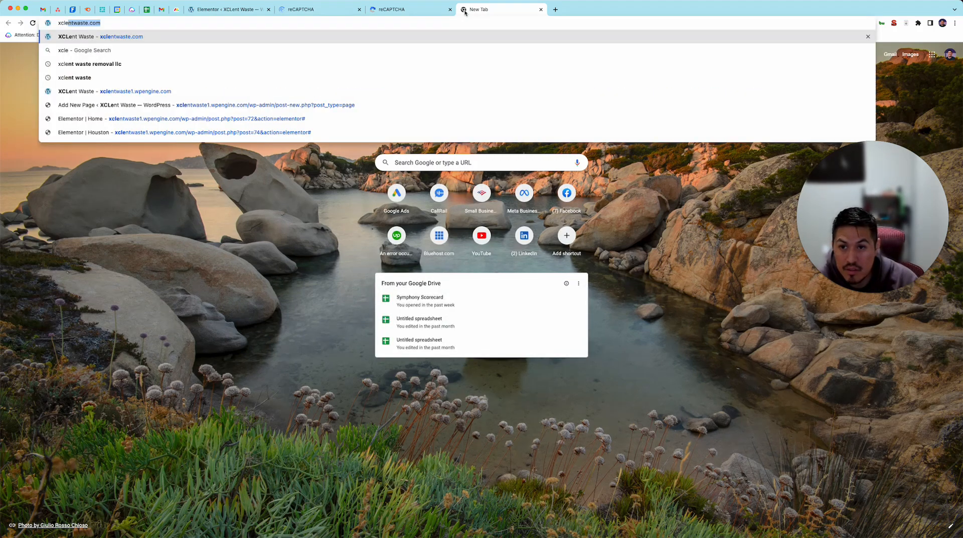
key("Return")
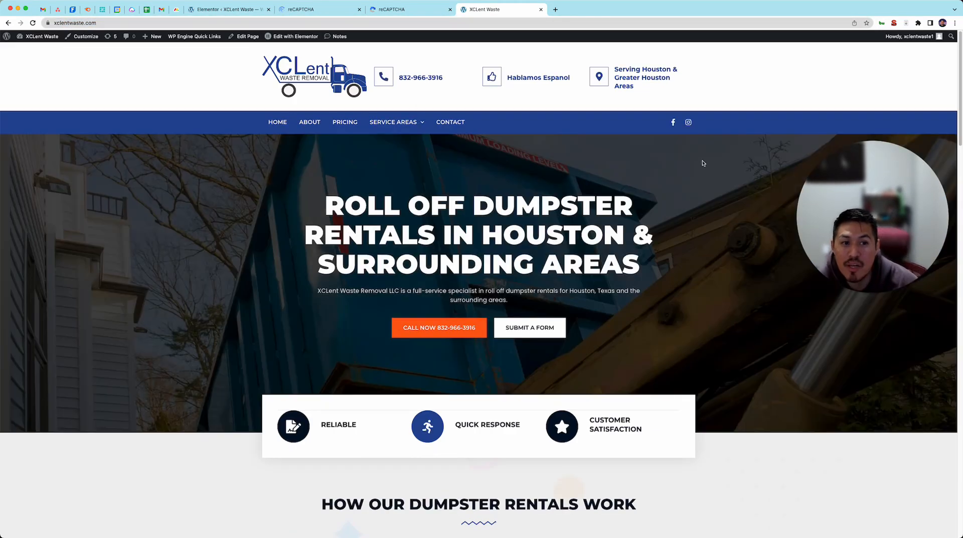
scroll(694, 168, "down", 20)
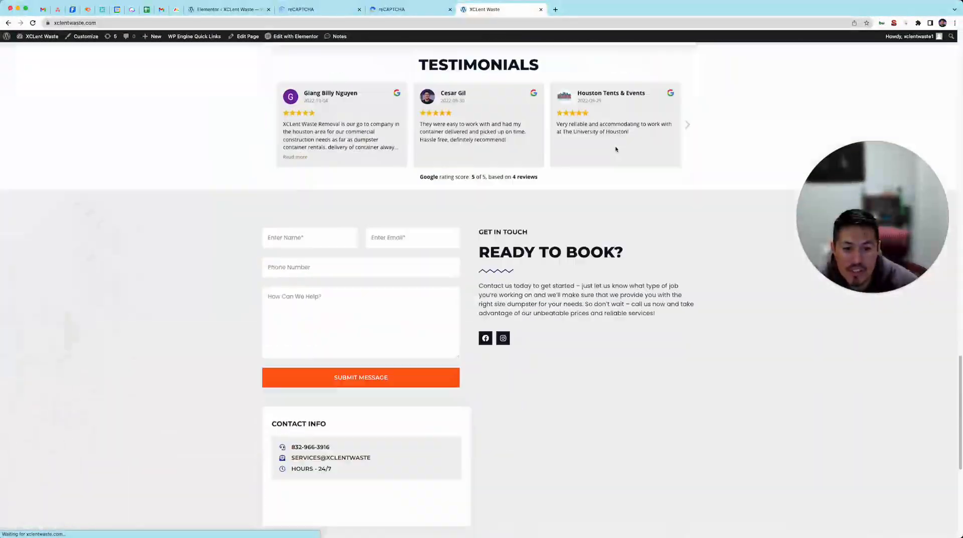
scroll(617, 153, "up", 5)
scroll(617, 154, "down", 6)
scroll(617, 155, "up", 5)
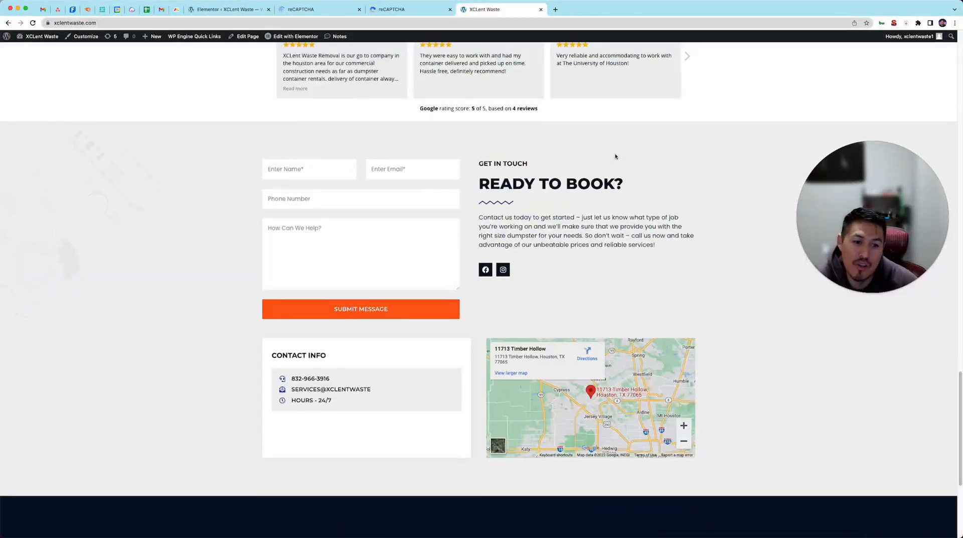
scroll(609, 168, "up", 4)
scroll(606, 174, "down", 7)
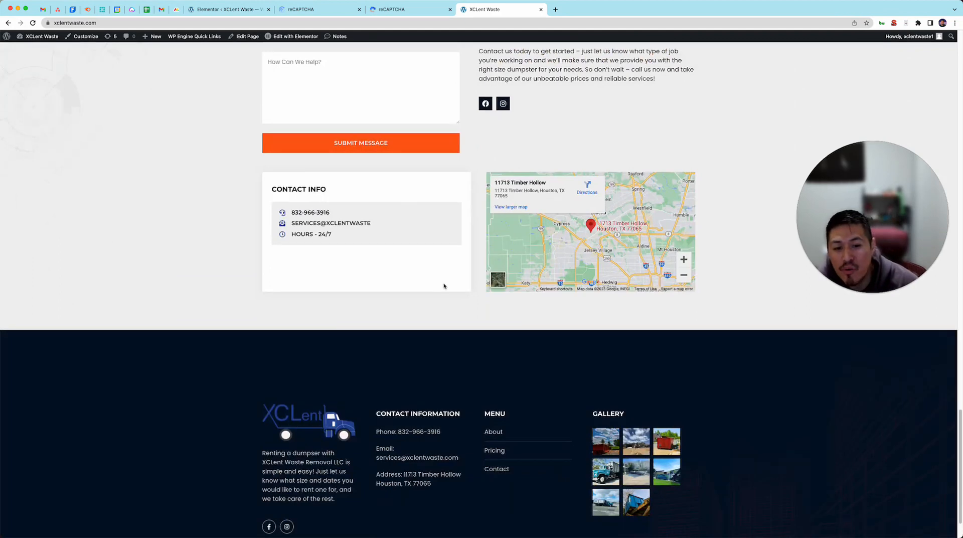
scroll(486, 285, "down", 1)
scroll(485, 287, "up", 5)
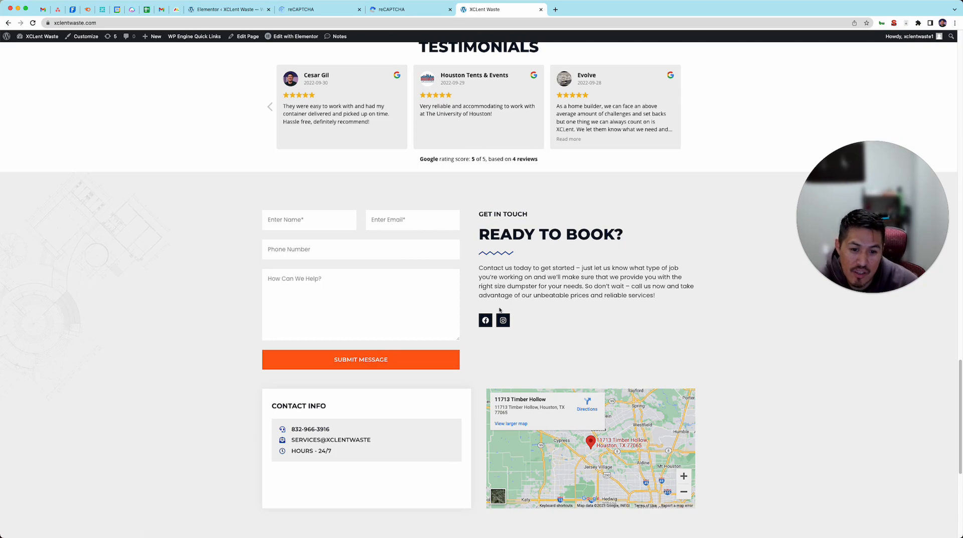
scroll(610, 389, "up", 15)
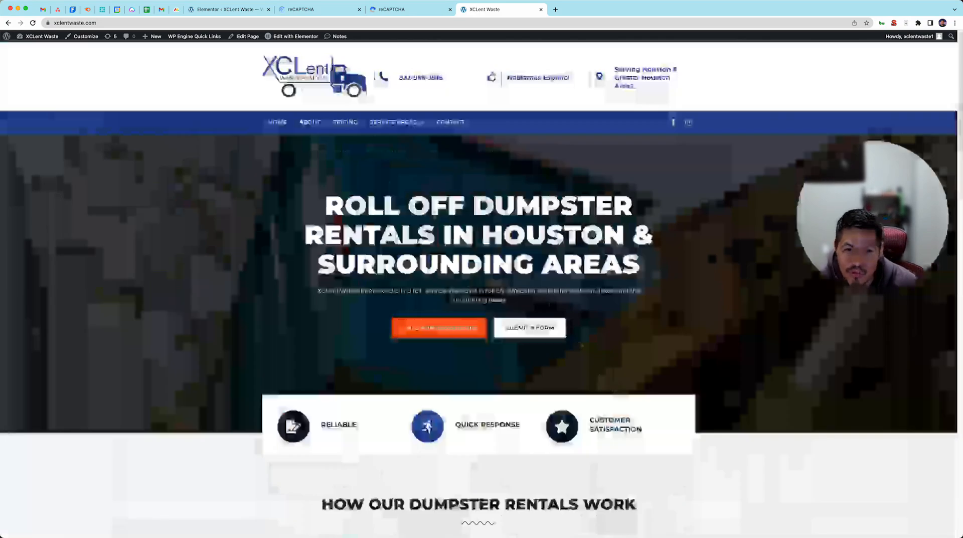
Open the site's Contact page in a separate tab, check it and the Pricing page for forms, and return to Contact.
mouse_move(400, 123)
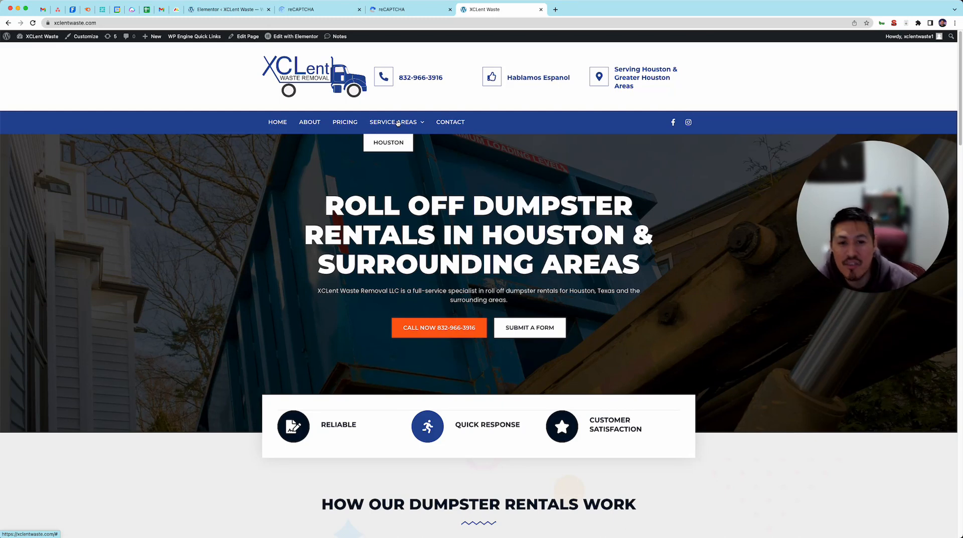
left_click(401, 122, "super")
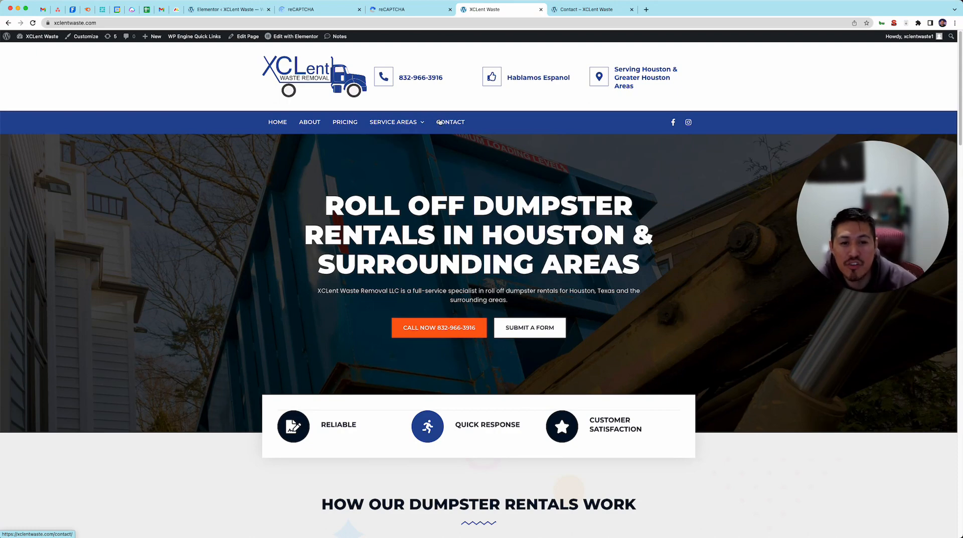
left_click(585, 9)
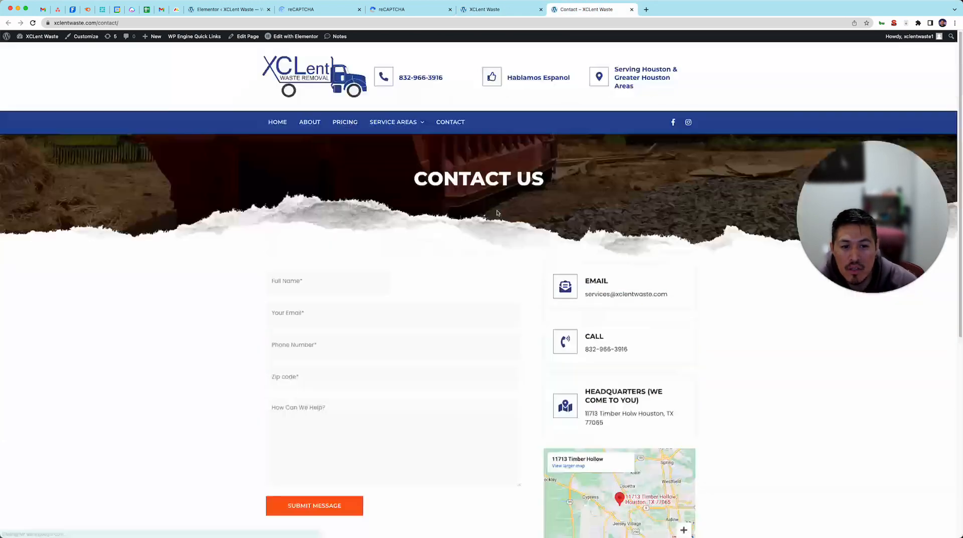
scroll(488, 215, "down", 1)
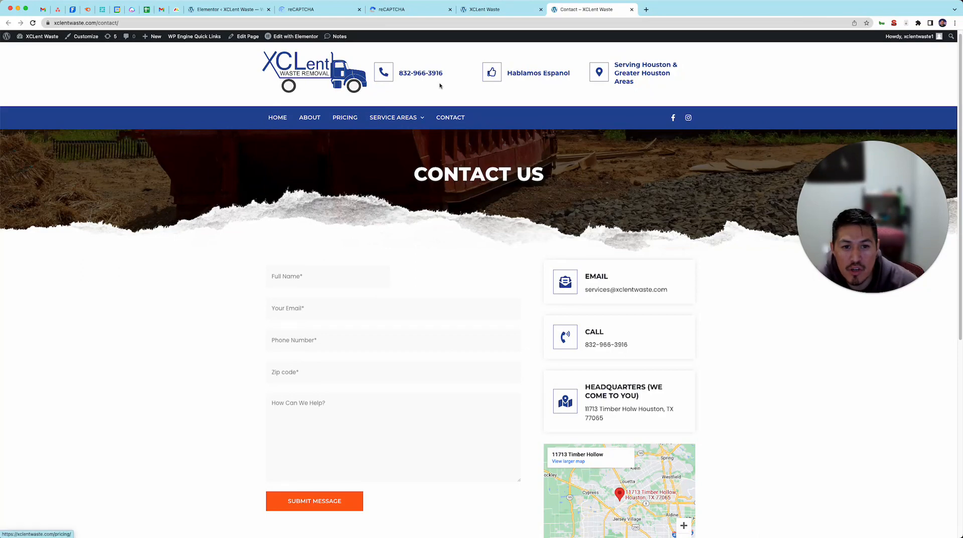
left_click(337, 117)
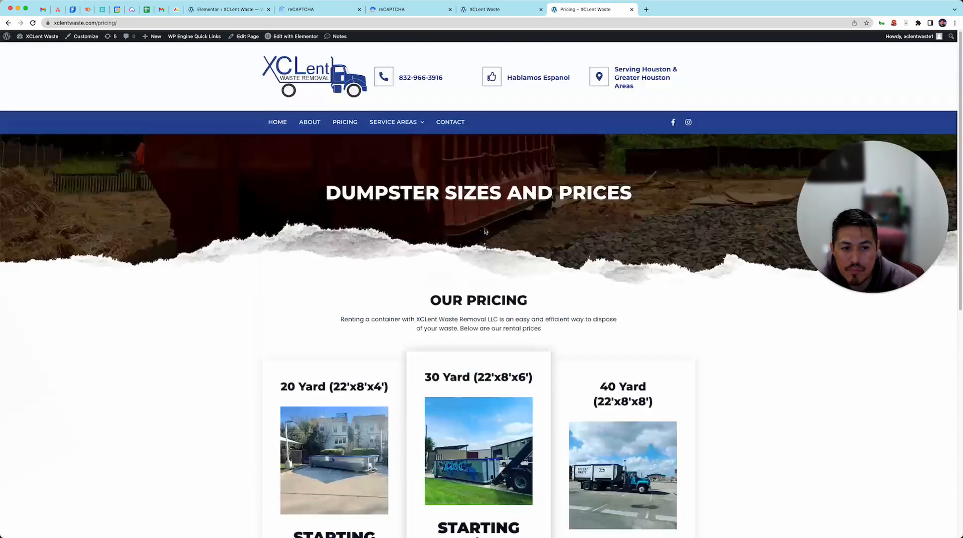
left_click(440, 121)
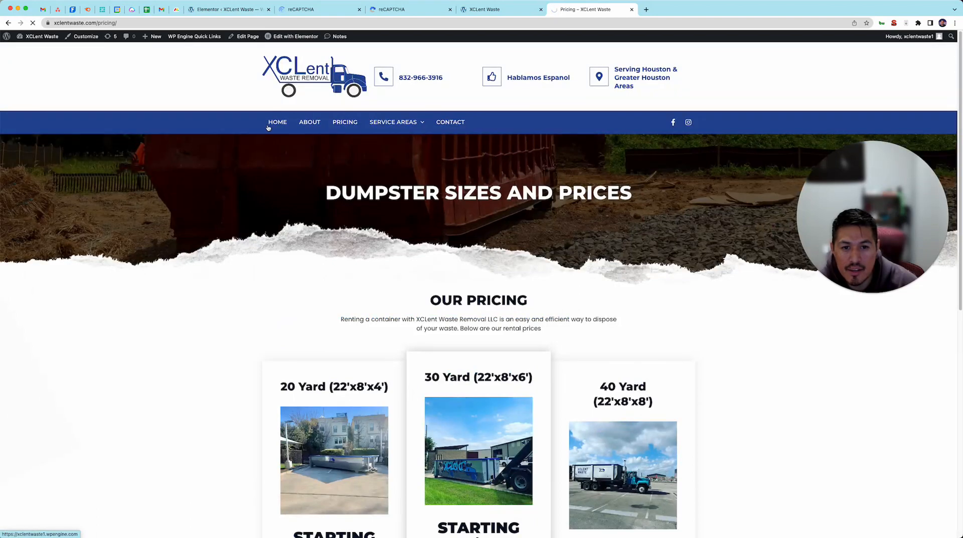
Switch to Gmail and examine the spam form submission emails, checking the Page URL lines for the form's source page.
left_click(43, 9)
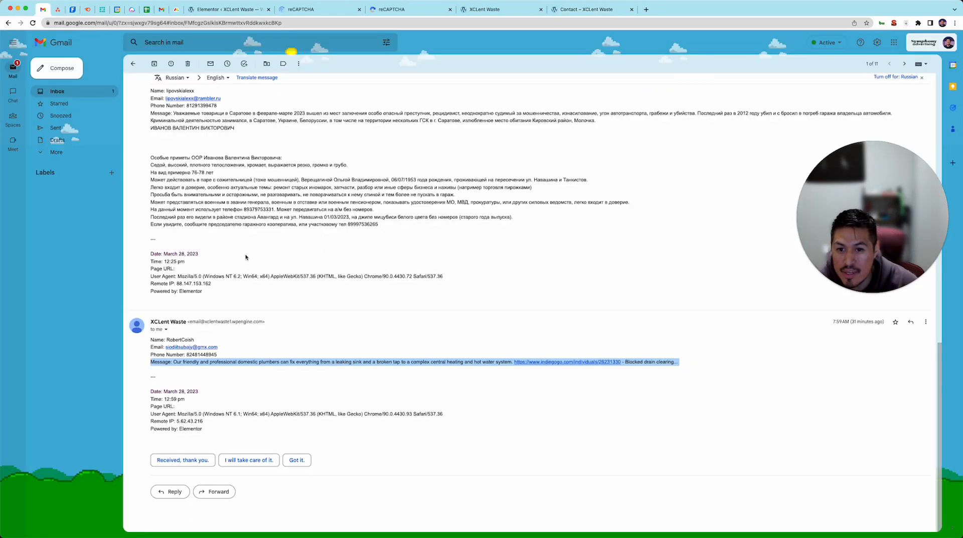
scroll(245, 257, "up", 15)
scroll(244, 202, "down", 5)
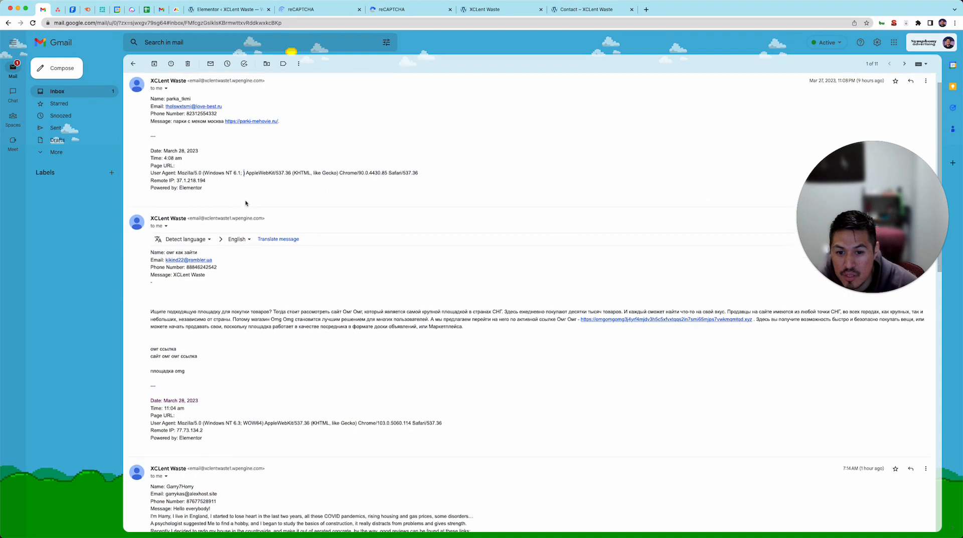
scroll(405, 339, "down", 2)
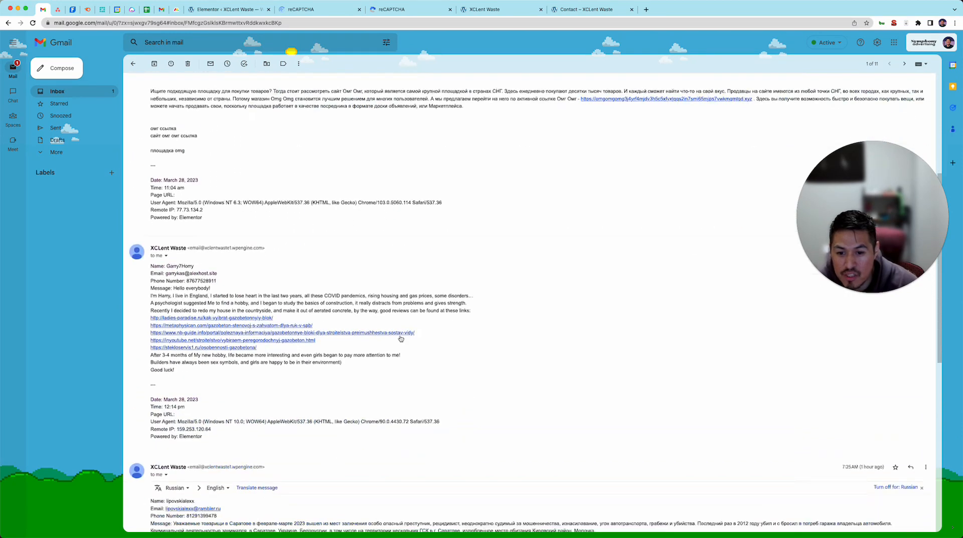
scroll(279, 373, "down", 8)
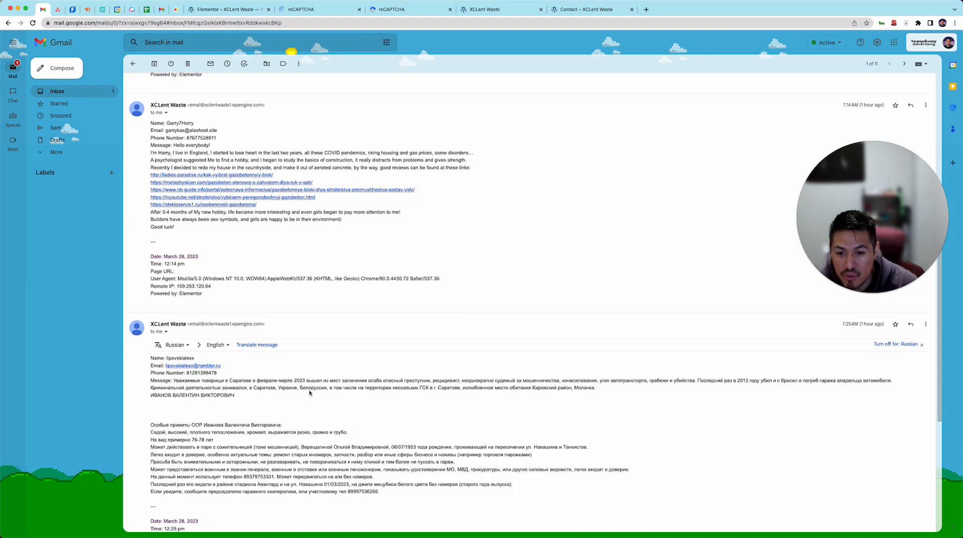
scroll(311, 394, "down", 4)
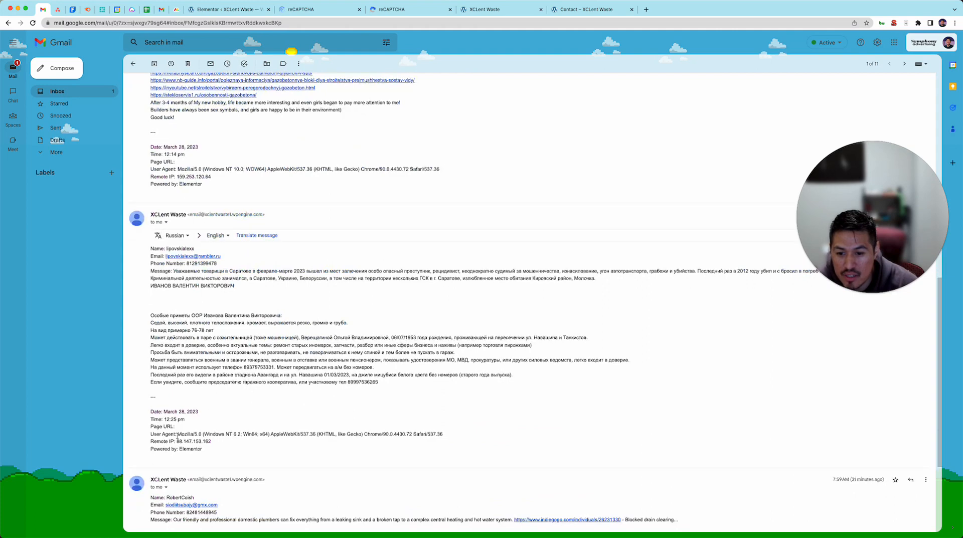
triple_click(166, 426)
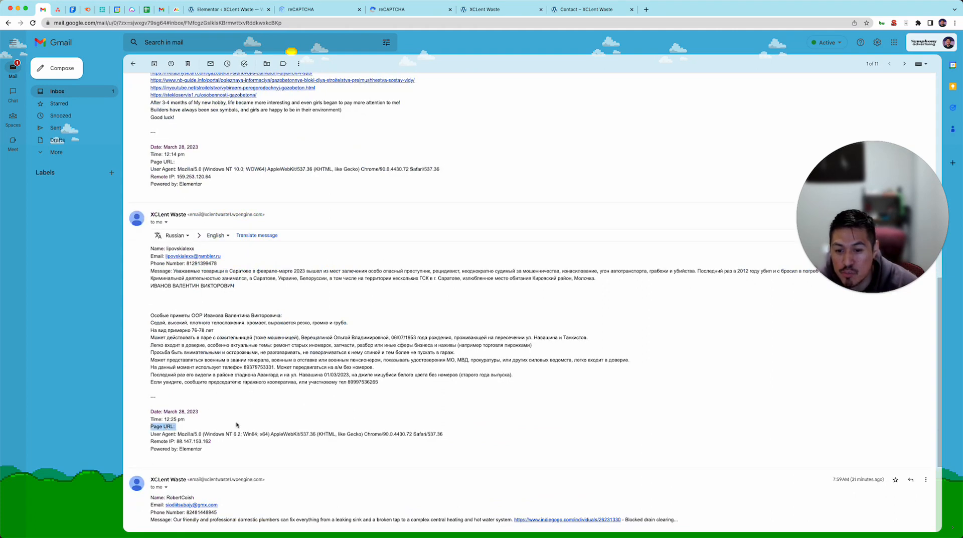
scroll(222, 442, "down", 3)
triple_click(172, 406)
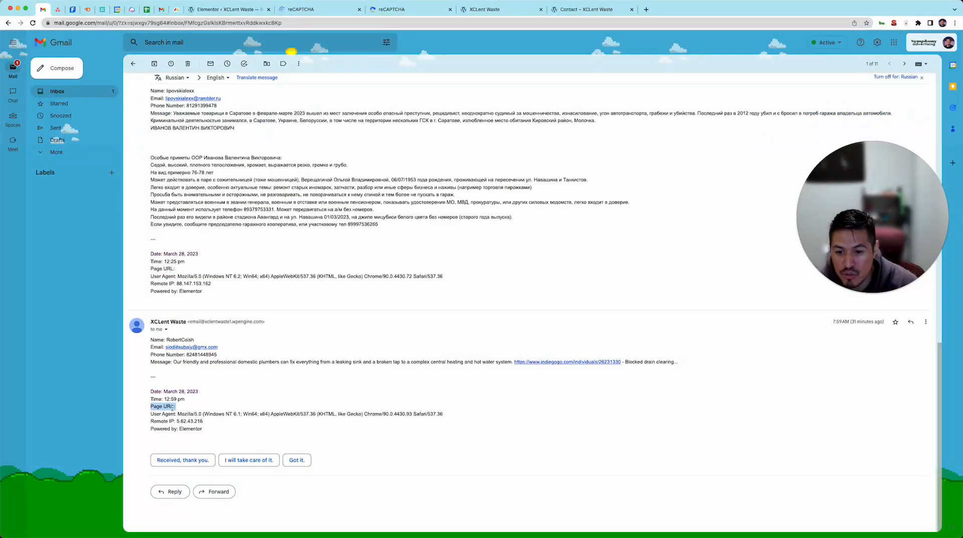
Return to the site's Contact page and open it in the Elementor editor in a new tab.
left_click(555, 4)
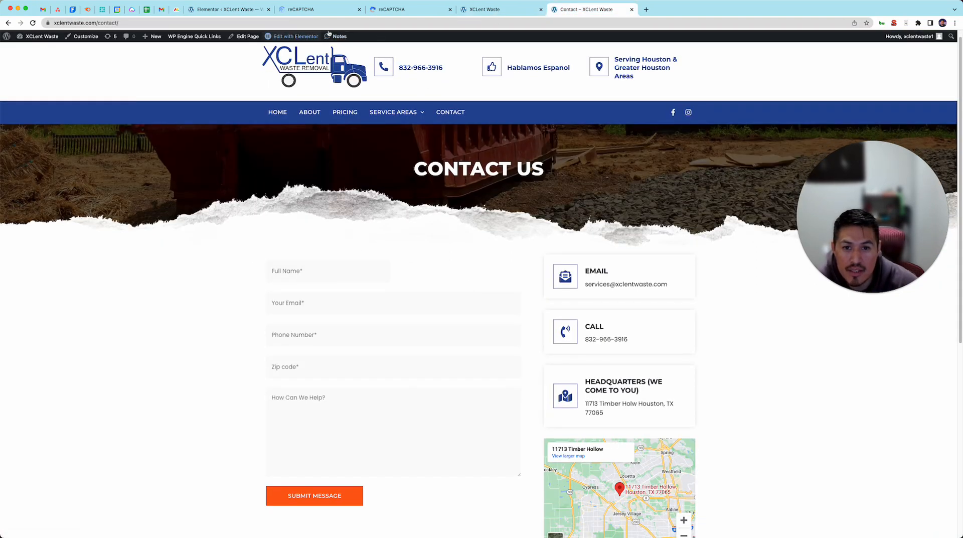
mouse_move(294, 36)
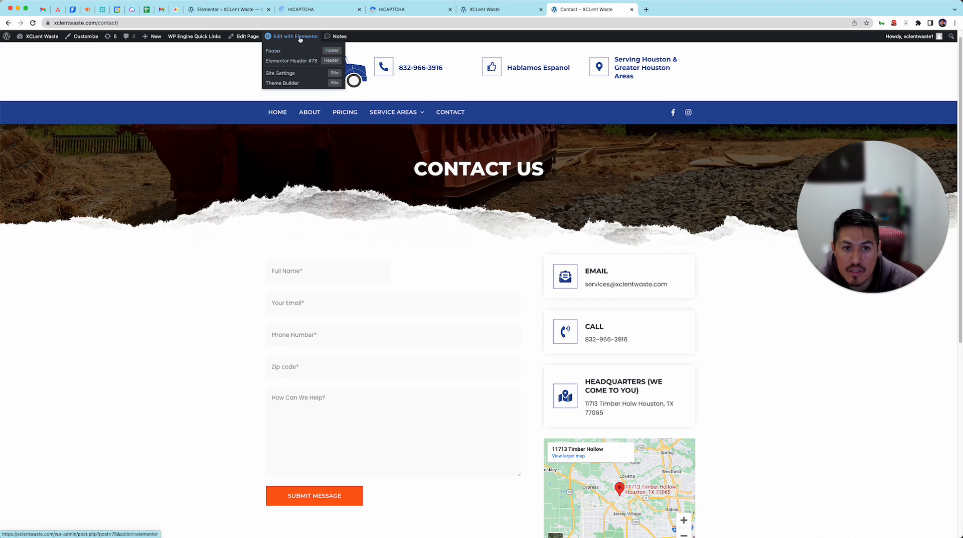
right_click(300, 39)
left_click(316, 42)
left_click(662, 10)
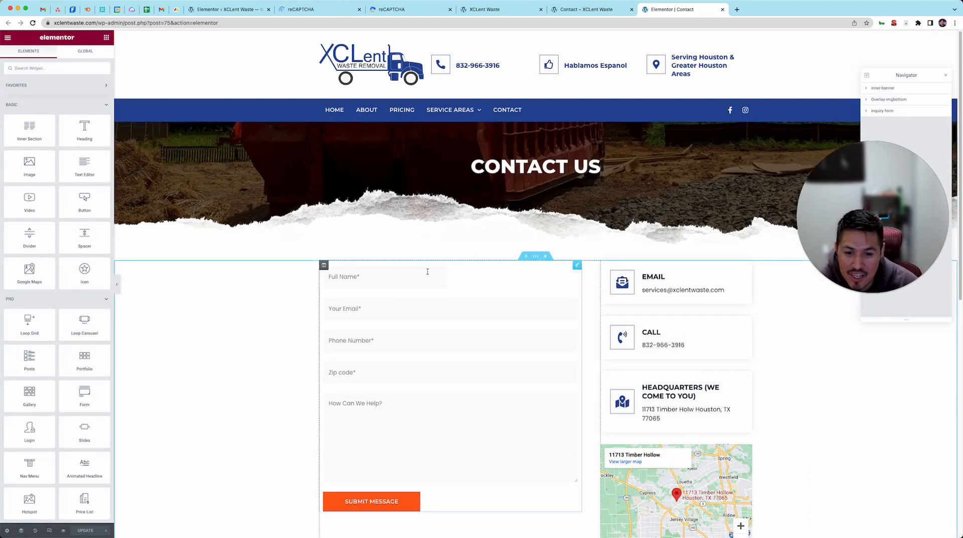
Open the Contact page's form widget for editing, check its Email settings and return to its Form Fields section.
scroll(464, 289, "down", 1)
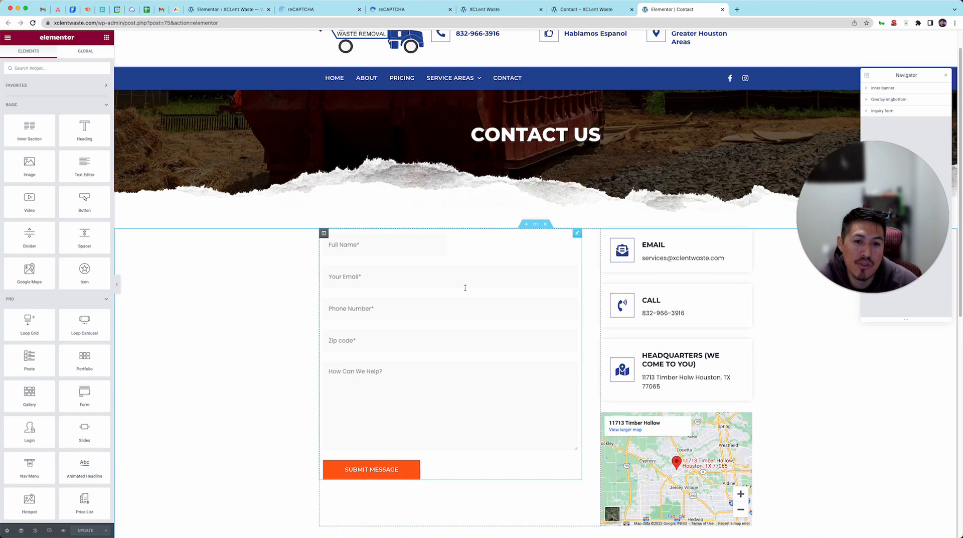
left_click(577, 233)
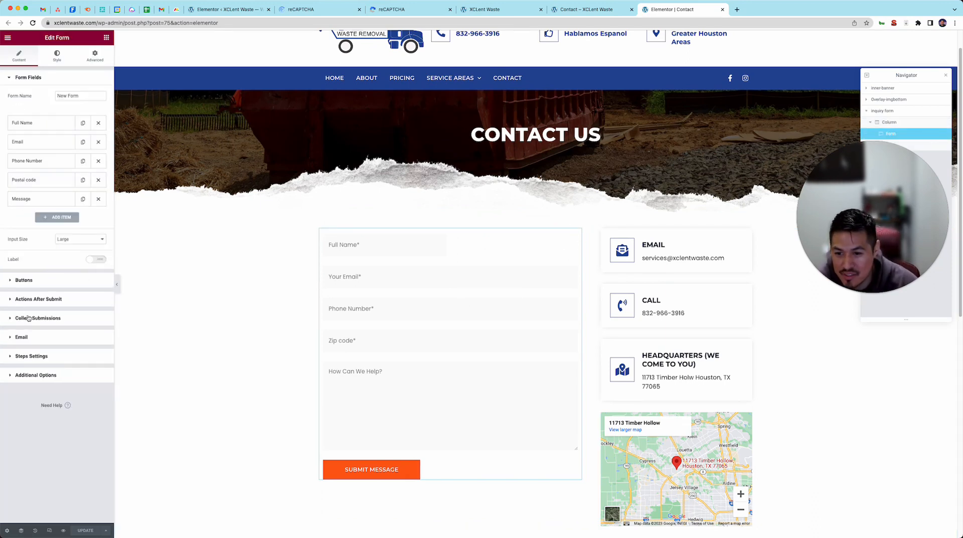
left_click(23, 339)
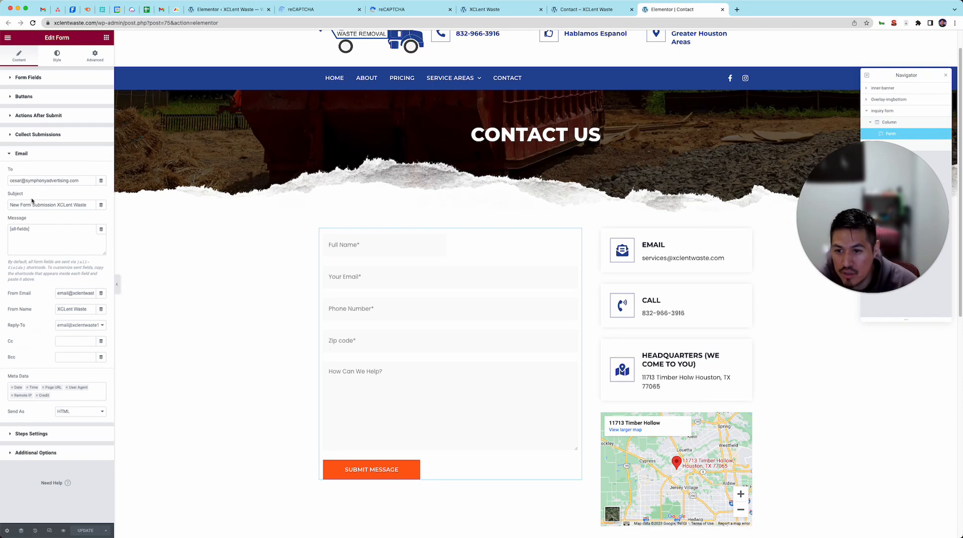
left_click(45, 80)
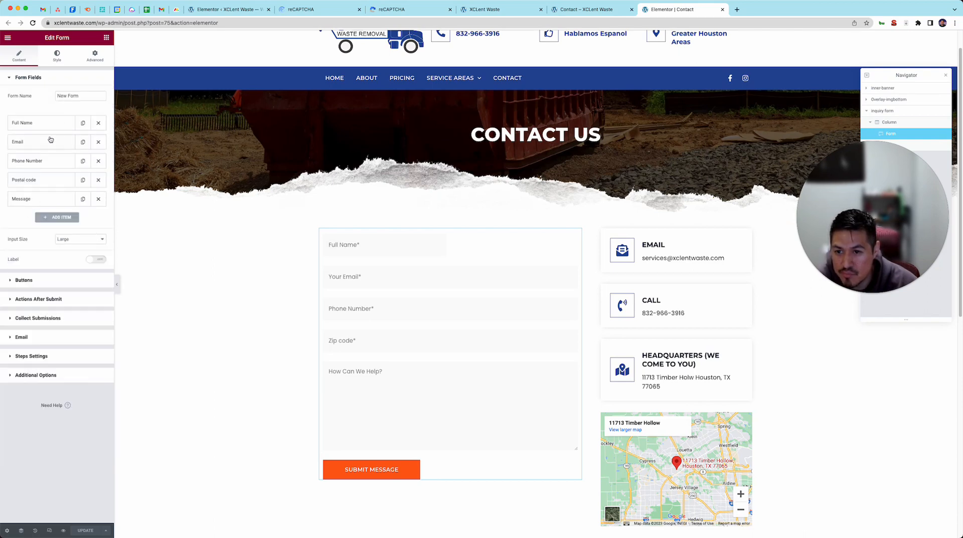
Add a reCAPTCHA field after Message in the contact form, leaving its label empty, and update the page.
left_click(56, 216)
left_click(68, 250)
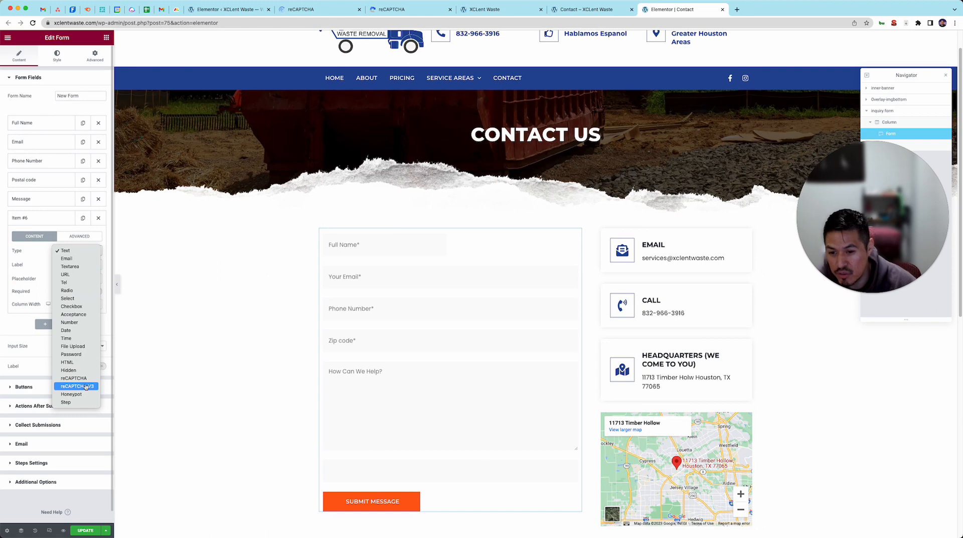
left_click(88, 381)
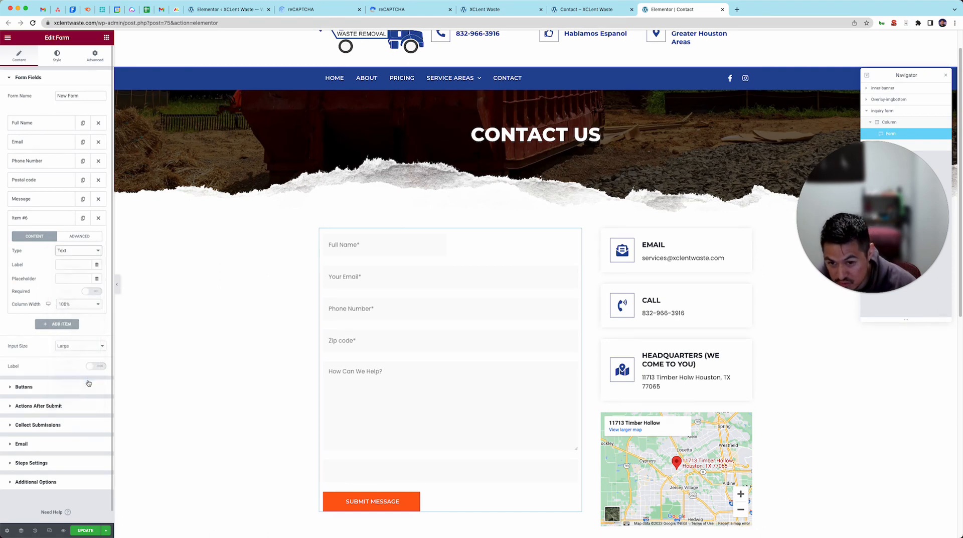
scroll(355, 387, "down", 1)
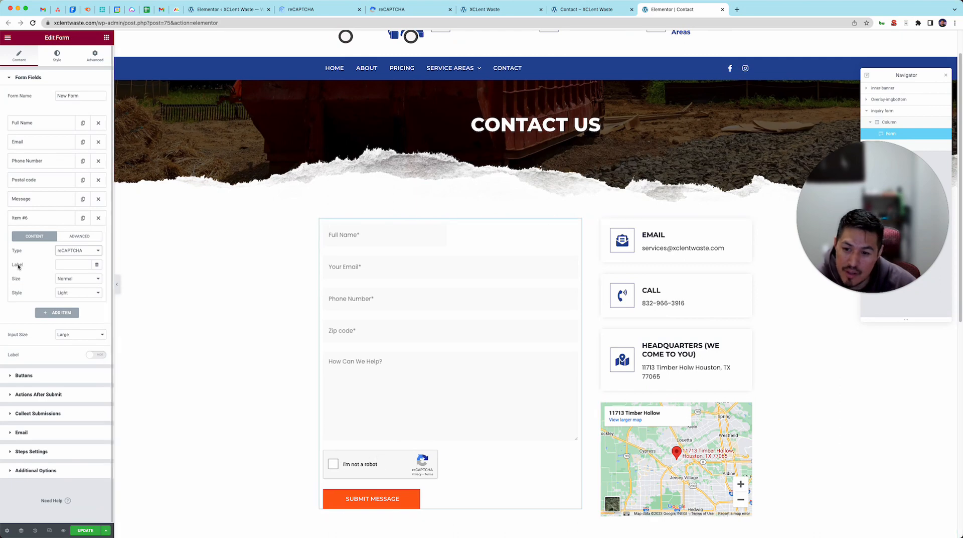
scroll(336, 461, "down", 1)
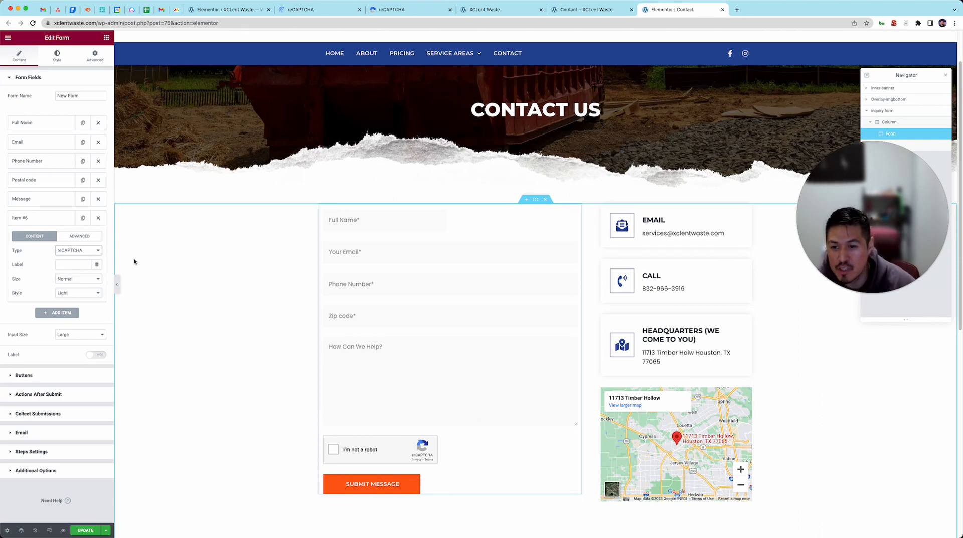
left_click(74, 265)
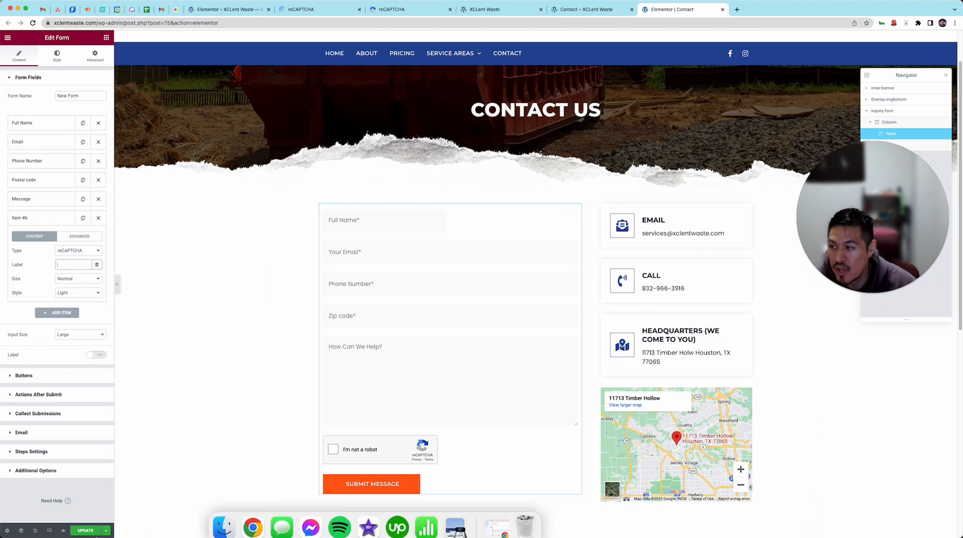
left_click(86, 529)
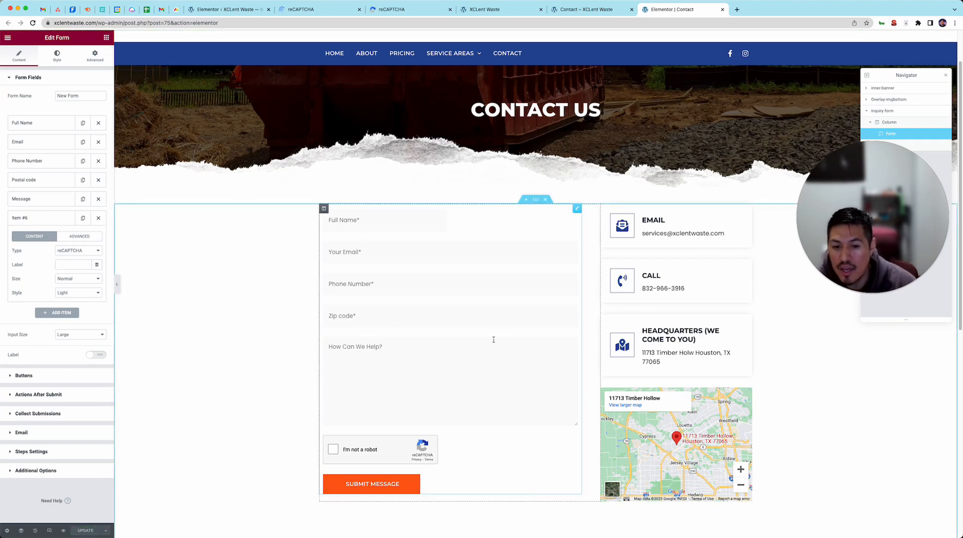
left_click(34, 218)
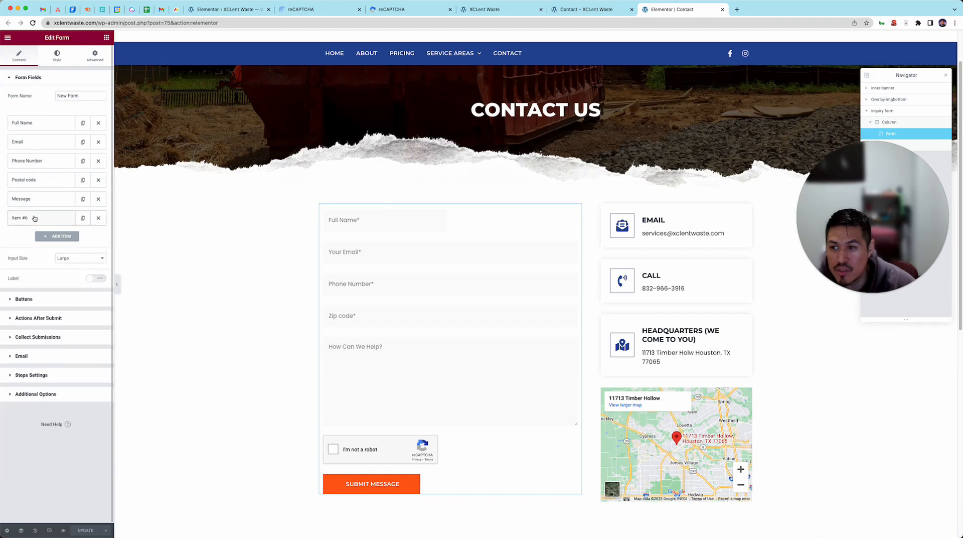
Add a Honeypot field labelled "Address" to the form after the reCAPTCHA field.
left_click(56, 236)
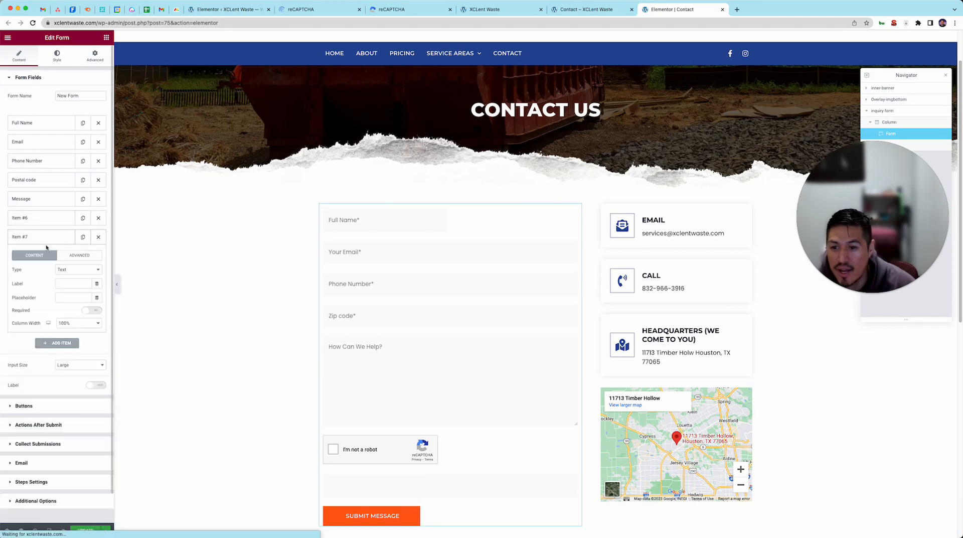
left_click(78, 269)
left_click(75, 413)
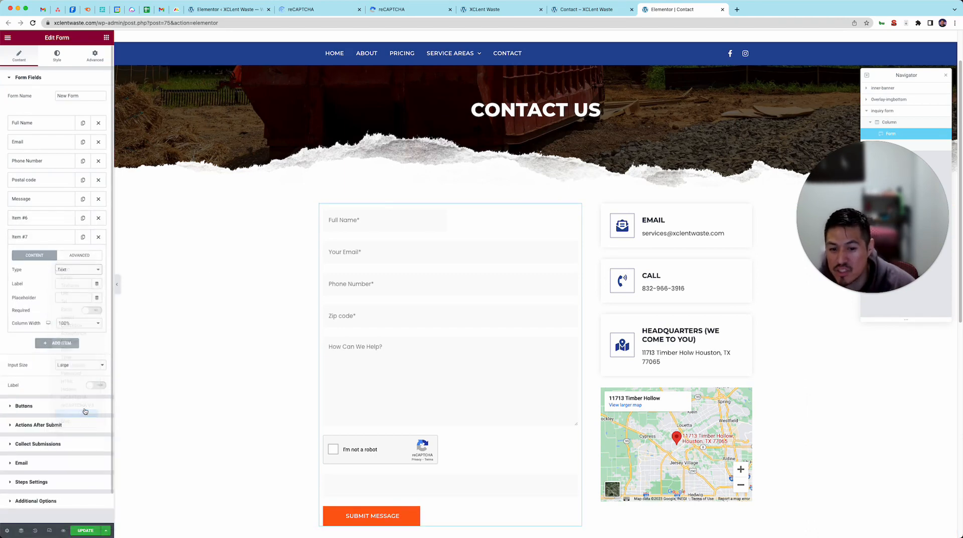
left_click(75, 284)
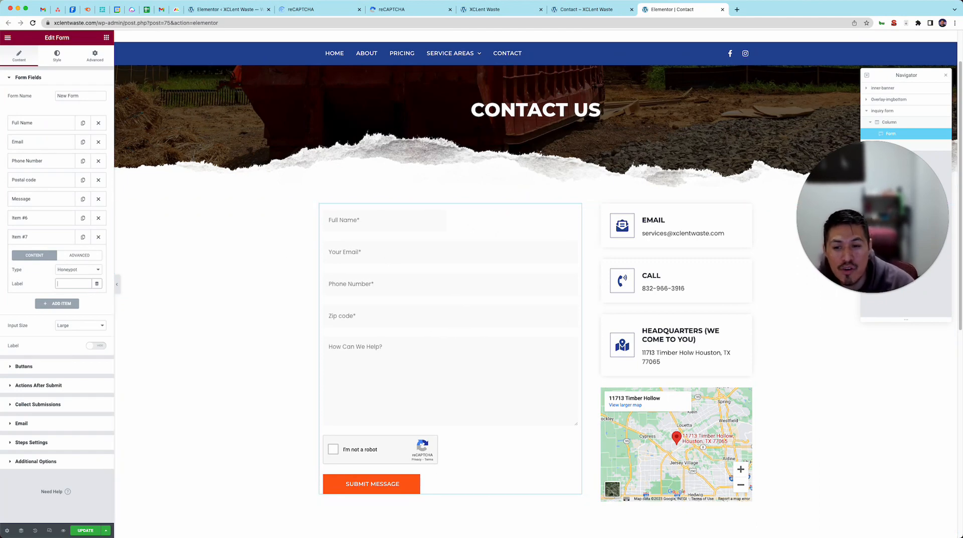
left_click(80, 284)
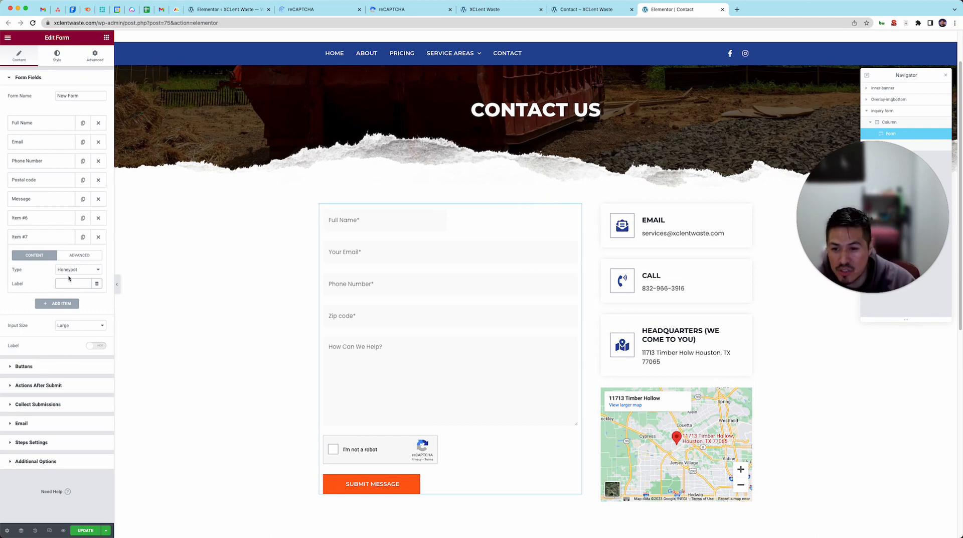
left_click(94, 270)
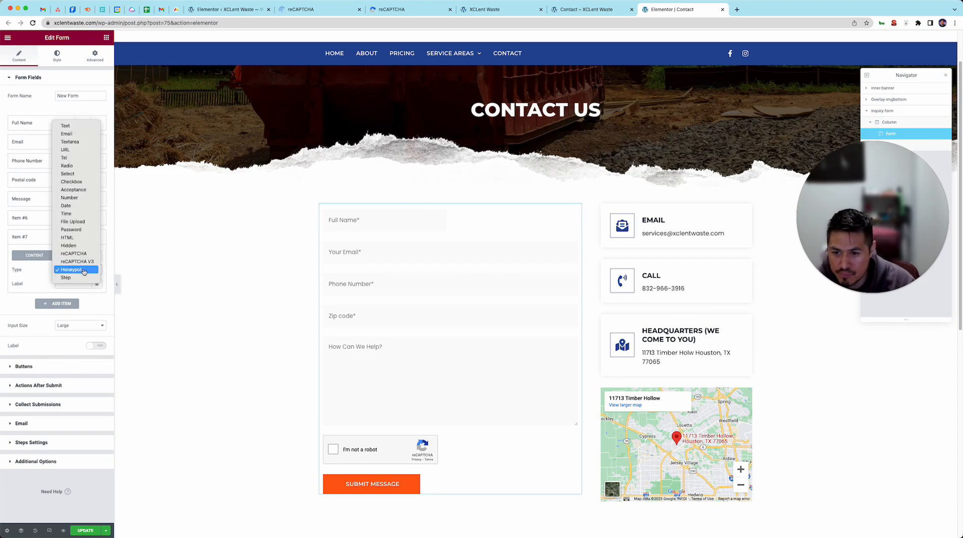
left_click(76, 294)
left_click(80, 284)
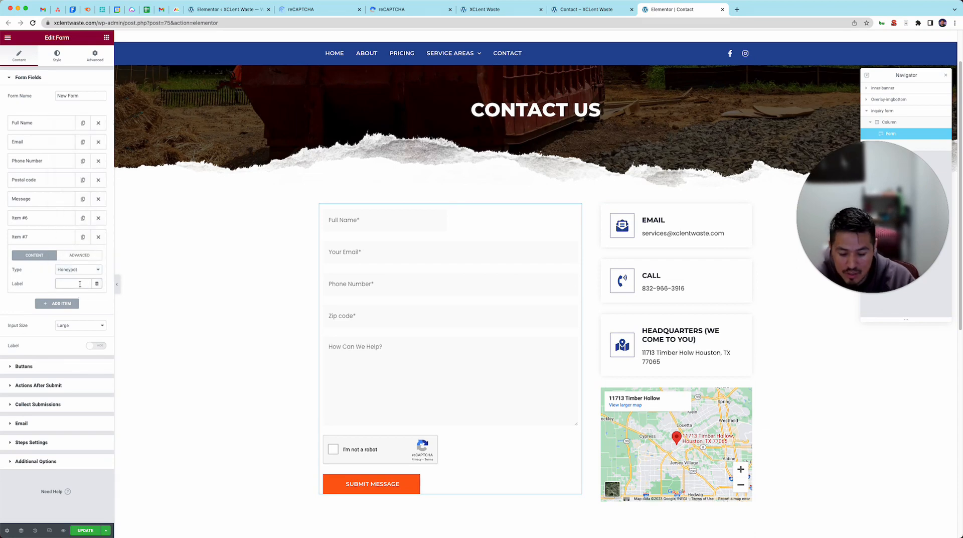
type("Address")
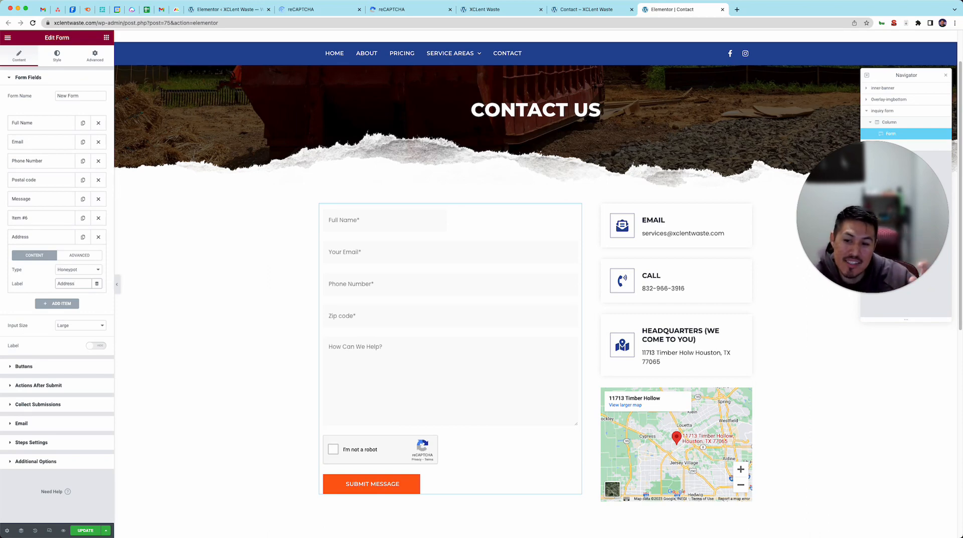
Add a second Honeypot field labelled "Services Needed" to the form and update the Contact page.
left_click(57, 307)
left_click(66, 291)
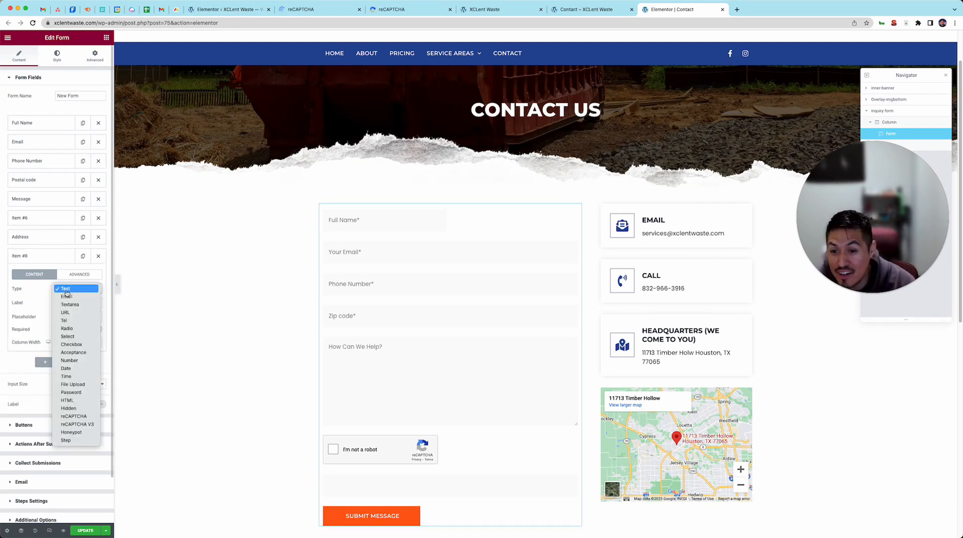
left_click(68, 431)
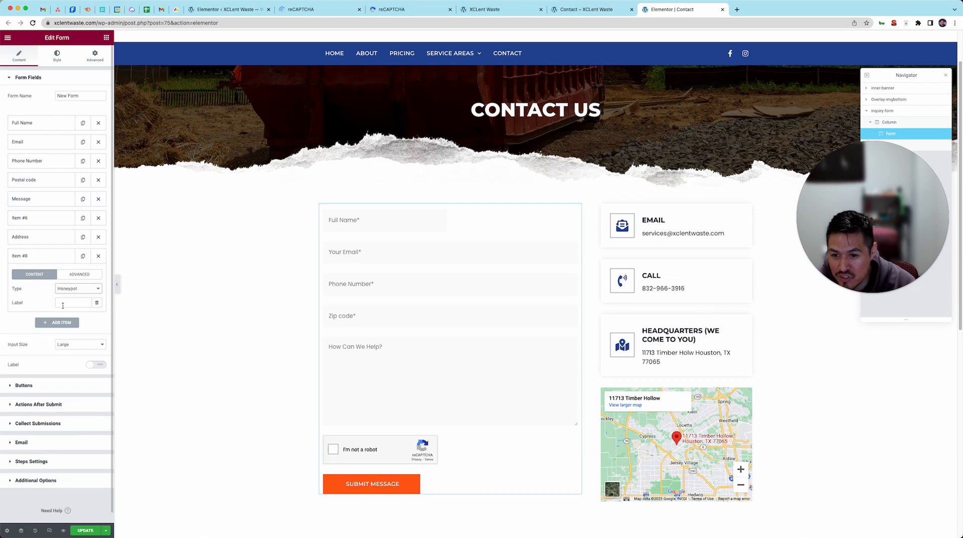
left_click(63, 304)
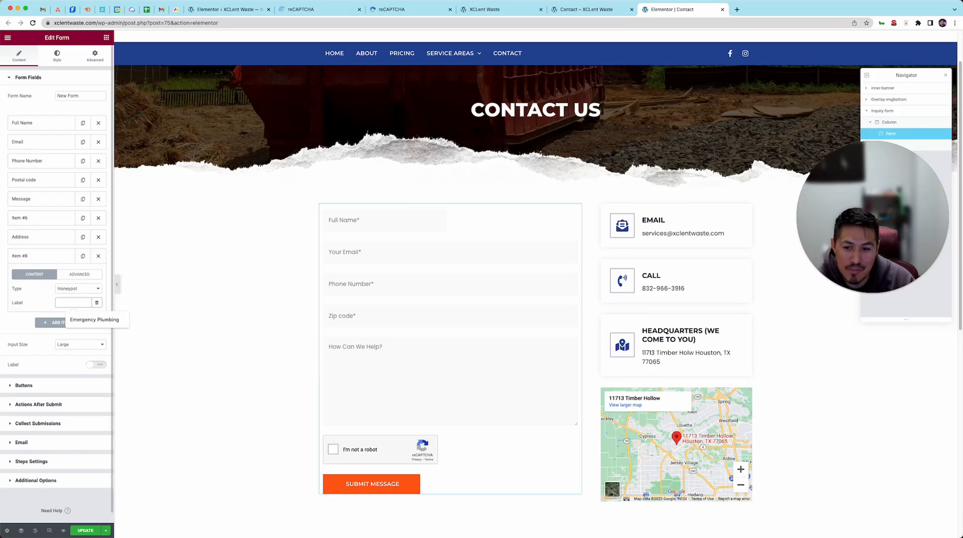
type("Services")
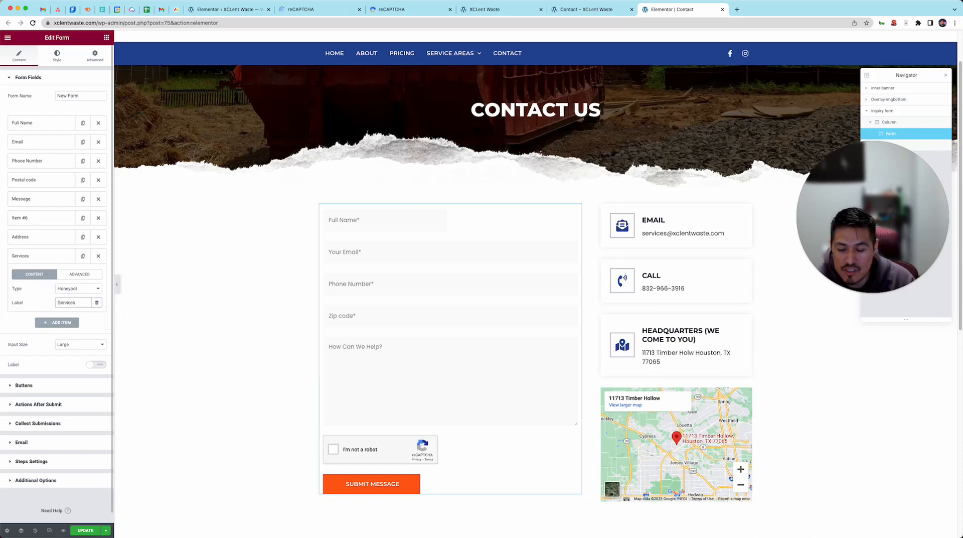
type(" Needed")
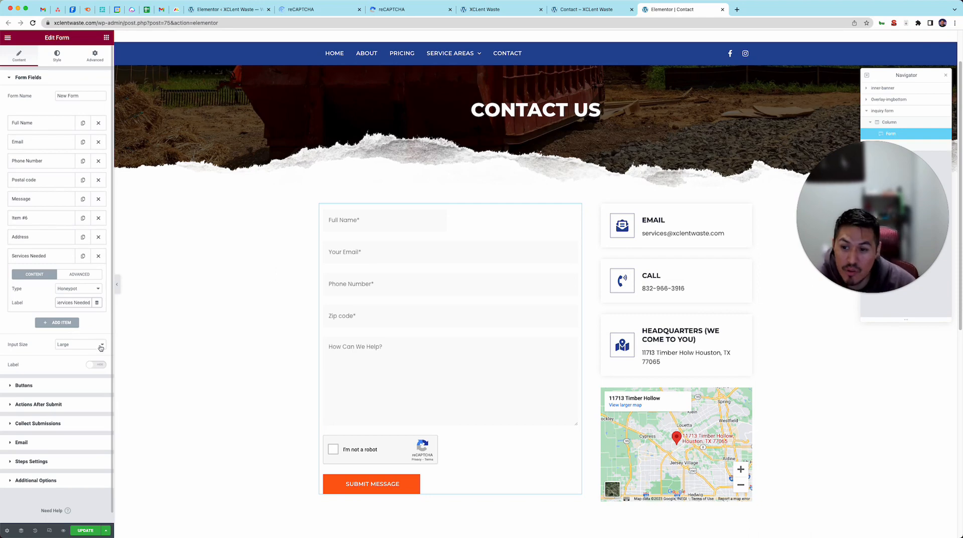
left_click(80, 531)
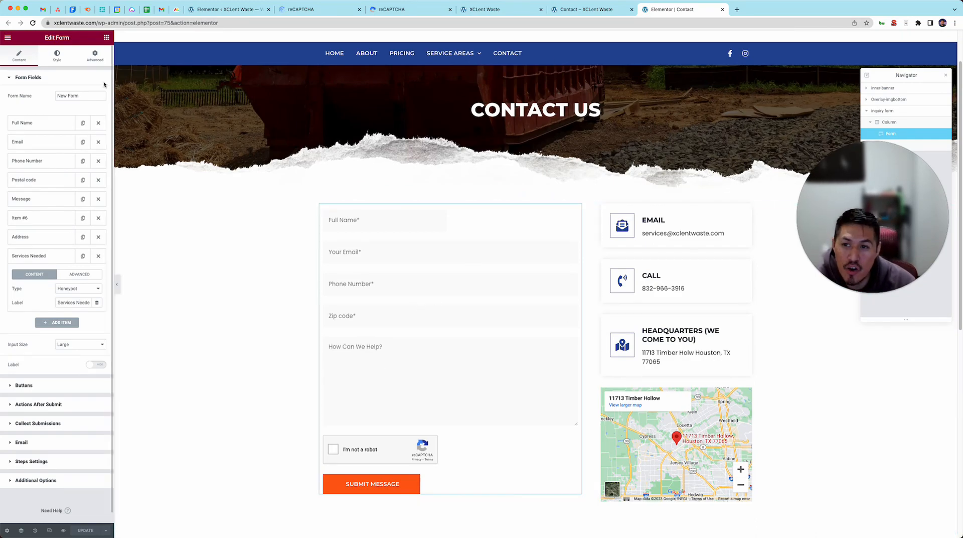
Switch to Gmail and review the spam submissions in the XCLent Waste message thread from the newest back to the first.
left_click(43, 9)
scroll(350, 297, "up", 3)
scroll(350, 297, "up", 10)
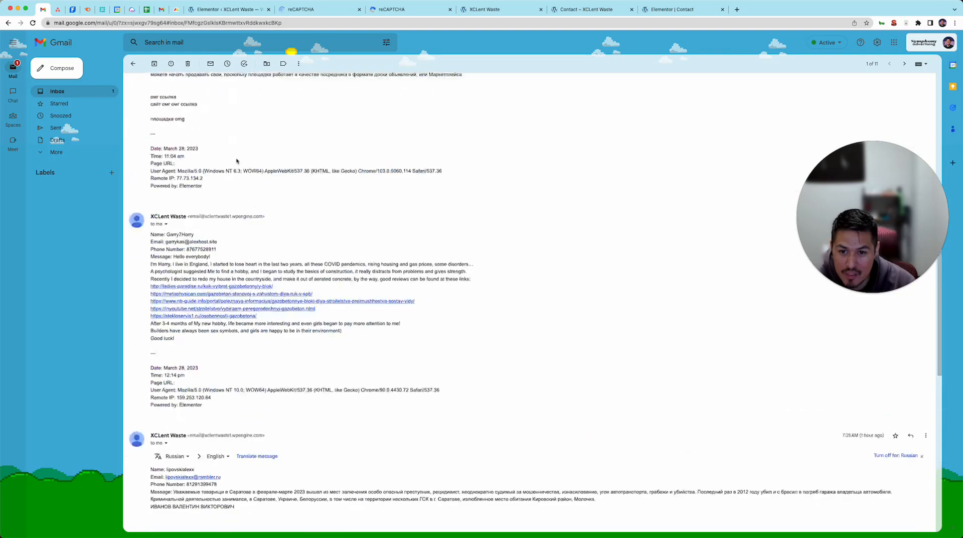
scroll(293, 158, "down", 2)
scroll(293, 159, "down", 15)
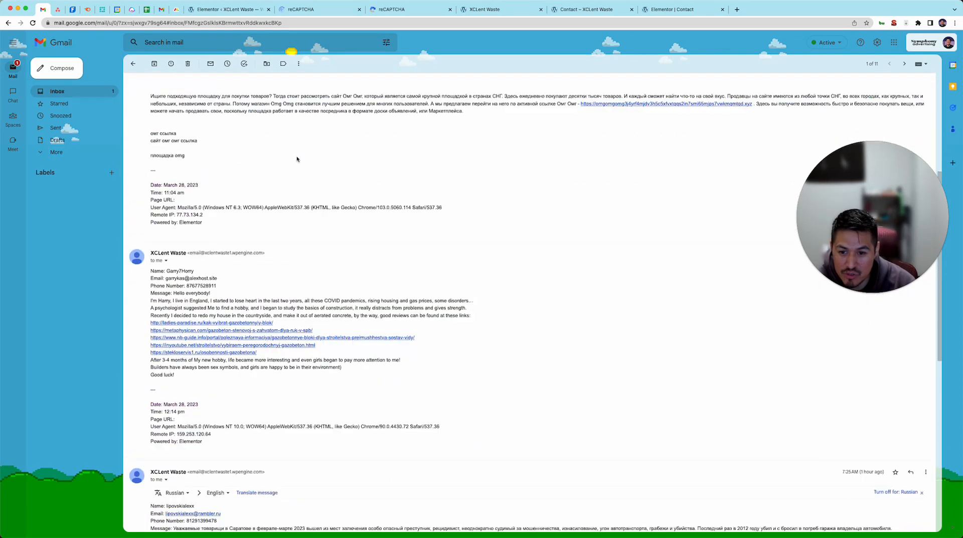
scroll(274, 283, "down", 1)
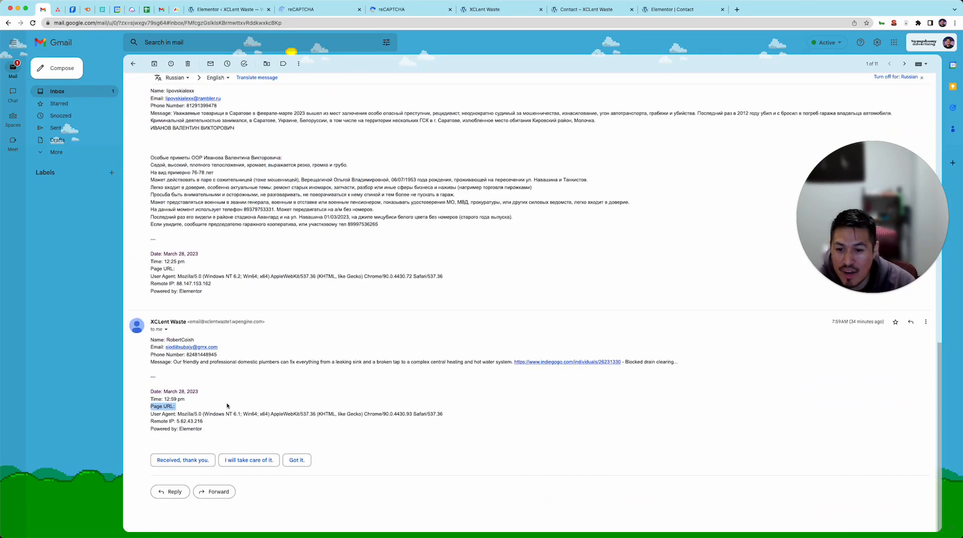
scroll(562, 426, "up", 15)
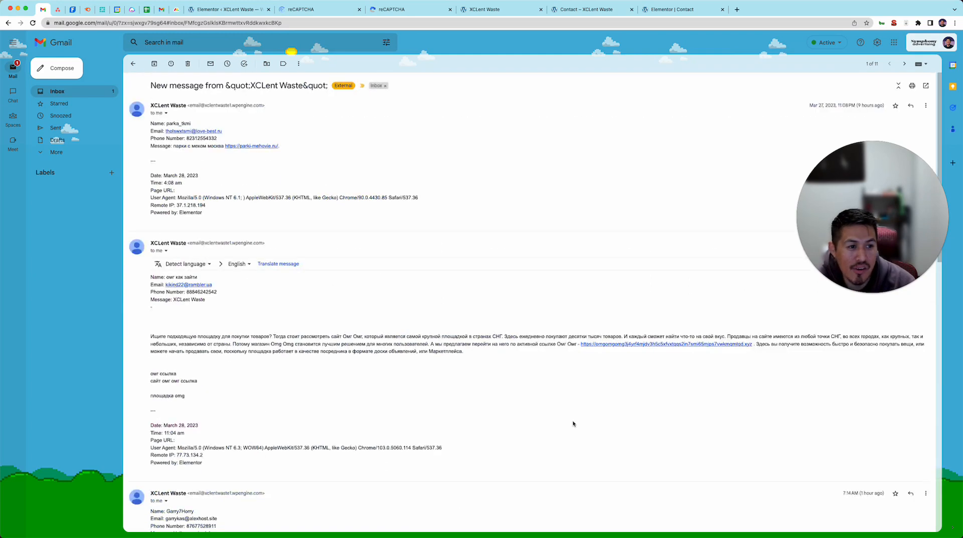
left_click(856, 191)
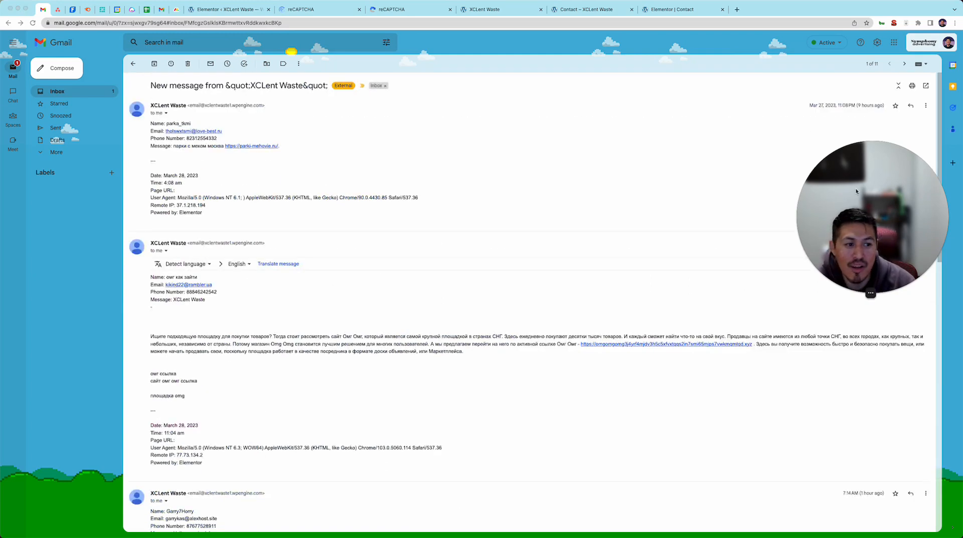